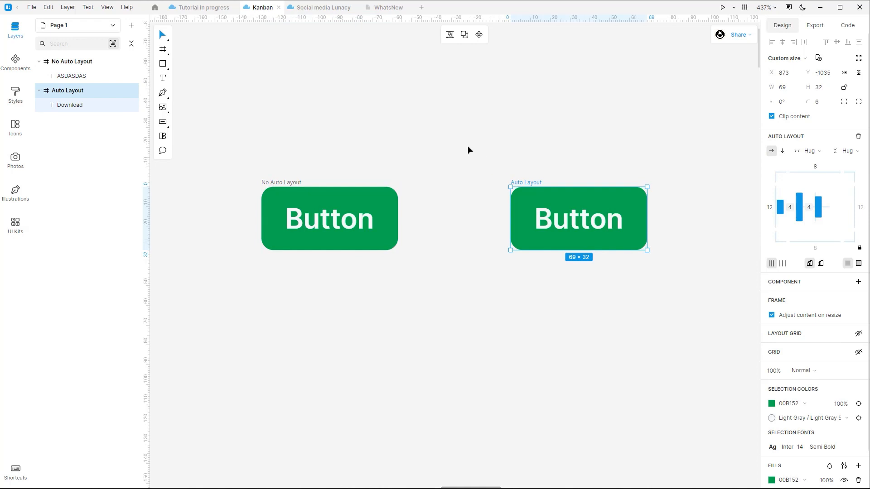
Change the label of the No Auto Layout button to "Download".
{"action": "left_click", "coordinate": [468, 146]}
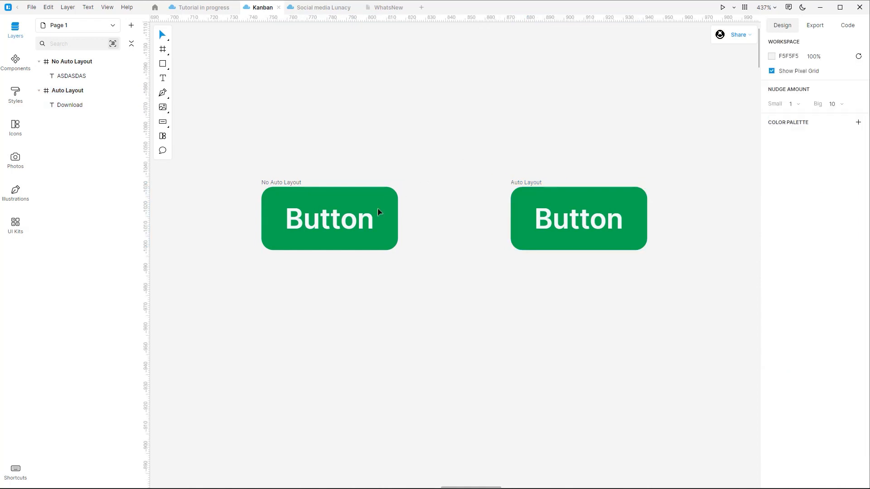
{"action": "double_click", "coordinate": [344, 232]}
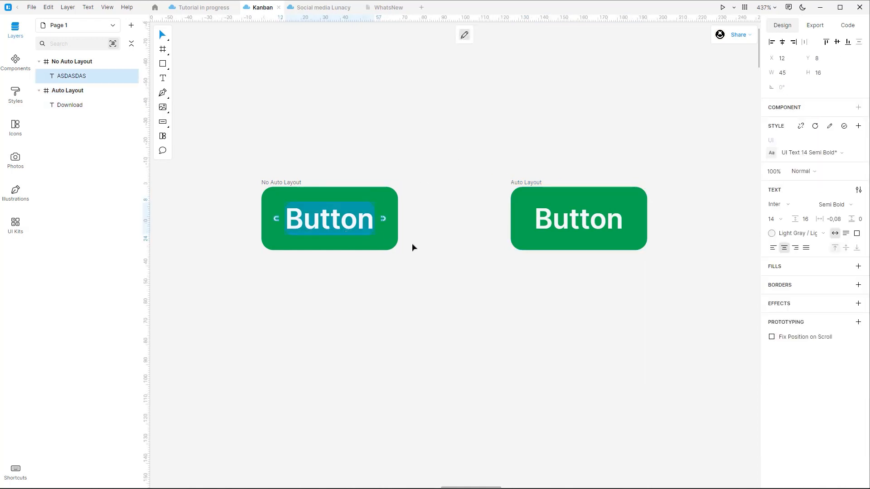
{"action": "type", "text": "Download"}
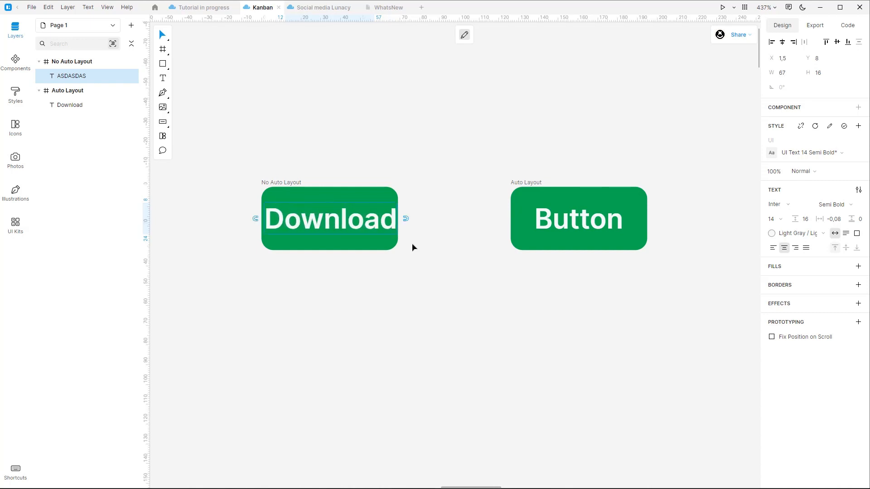
{"action": "key", "text": "Escape"}
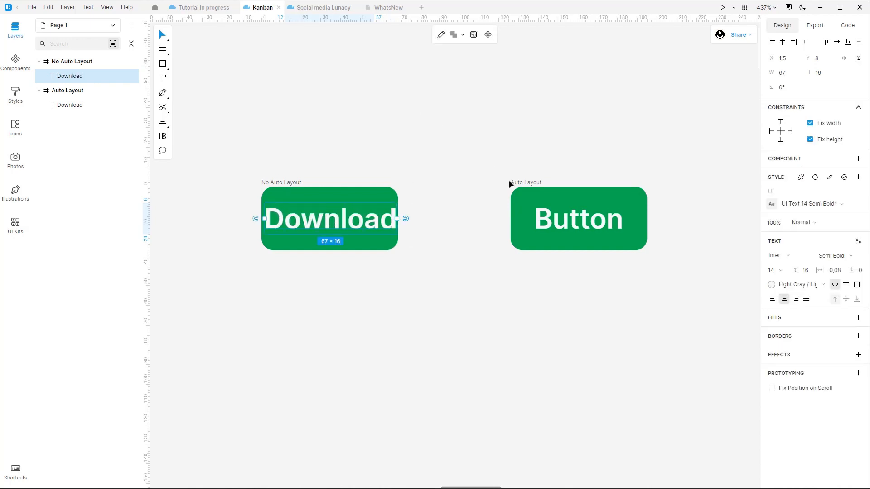
Change the label of the Auto Layout button to "Download".
{"action": "double_click", "coordinate": [560, 226]}
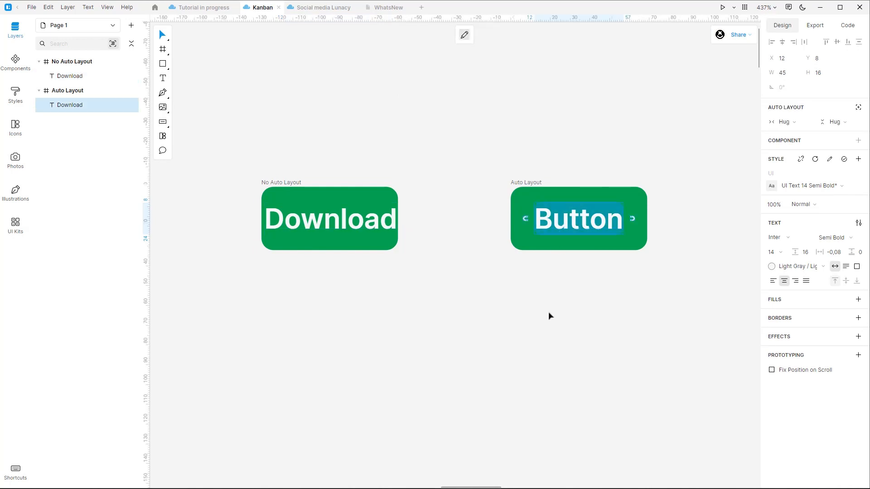
{"action": "type", "text": "Download"}
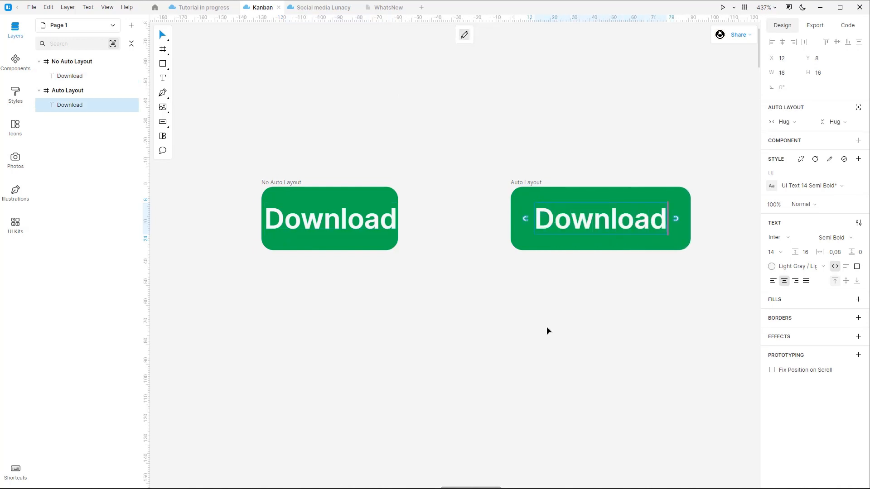
{"action": "key", "text": "Escape"}
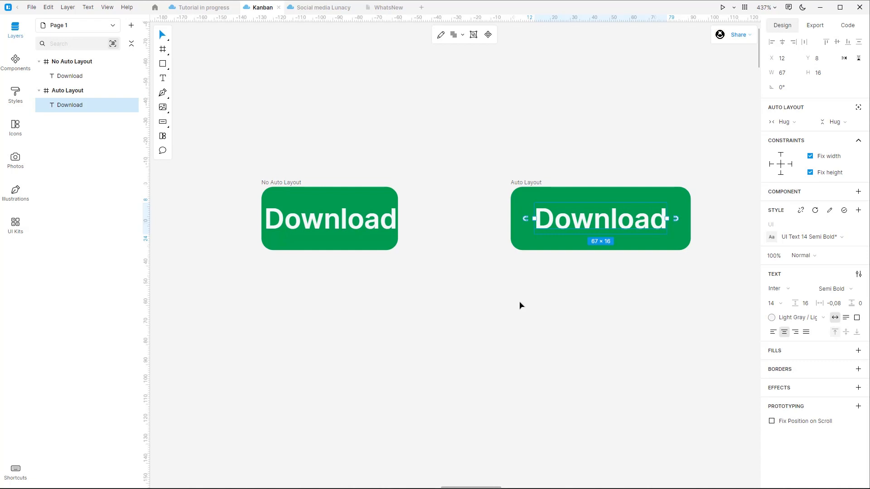
Set the Auto Layout button's vertical padding to 12, horizontal padding to 16 and item spacing to 8.
{"action": "left_click", "coordinate": [521, 185]}
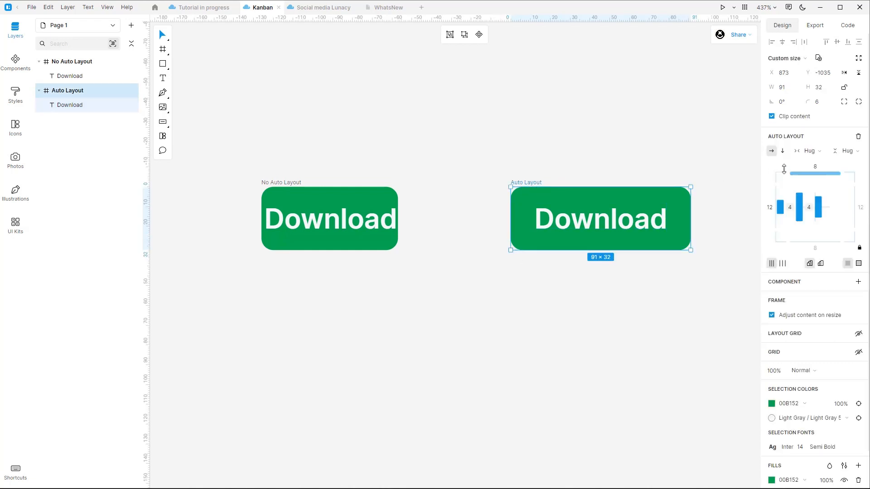
{"action": "type", "text": "12"}
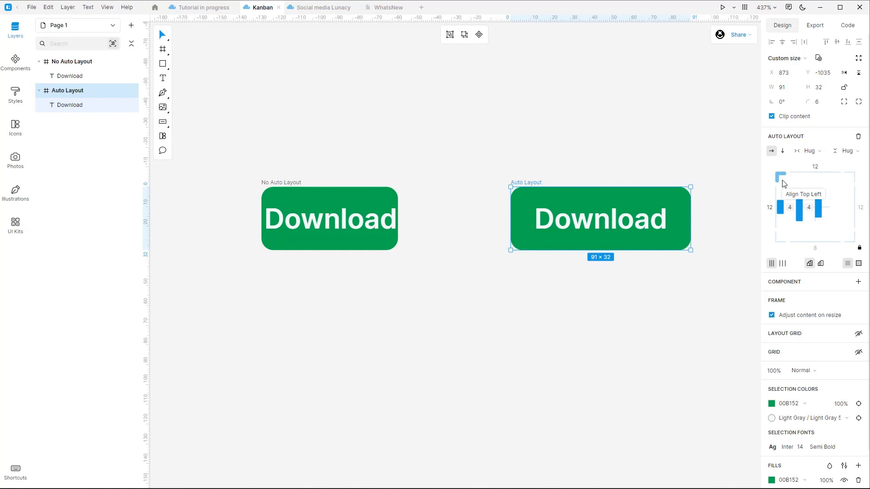
{"action": "left_click", "coordinate": [773, 207]}
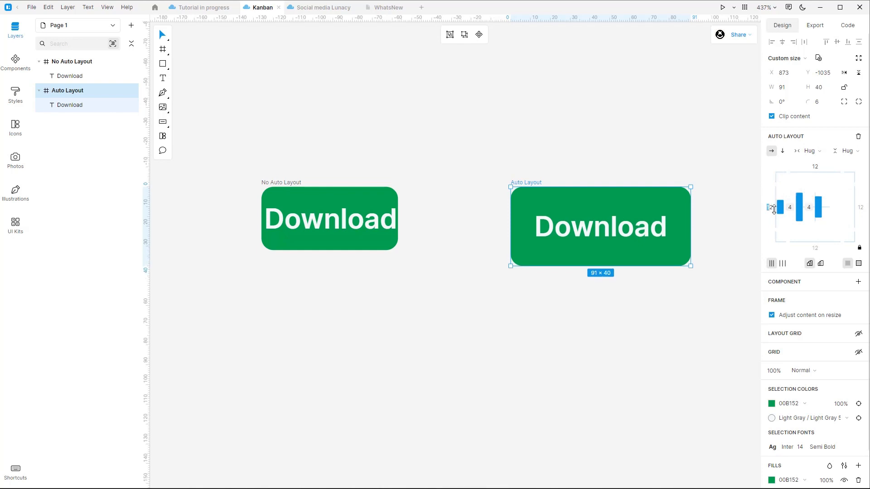
{"action": "type", "text": "16"}
{"action": "key", "text": "Return"}
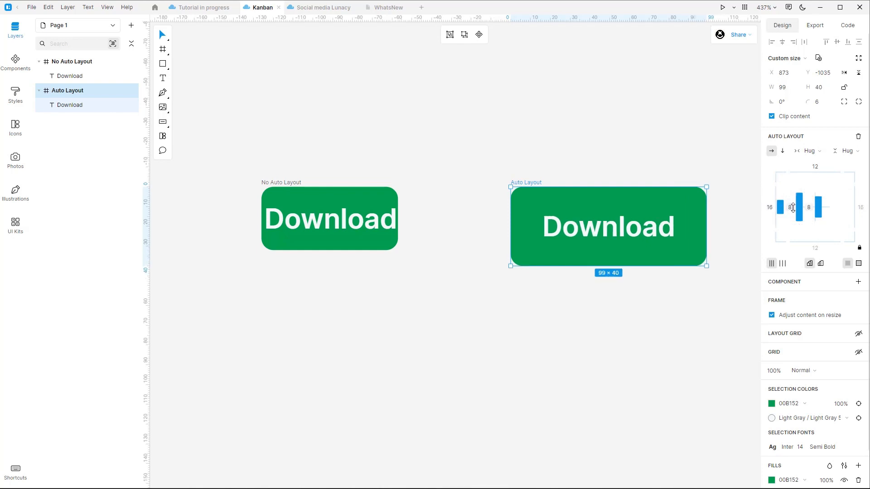
Move the Auto Layout button to about 38 px from the No Auto Layout button, vertically centred with it.
{"action": "left_click", "coordinate": [646, 172]}
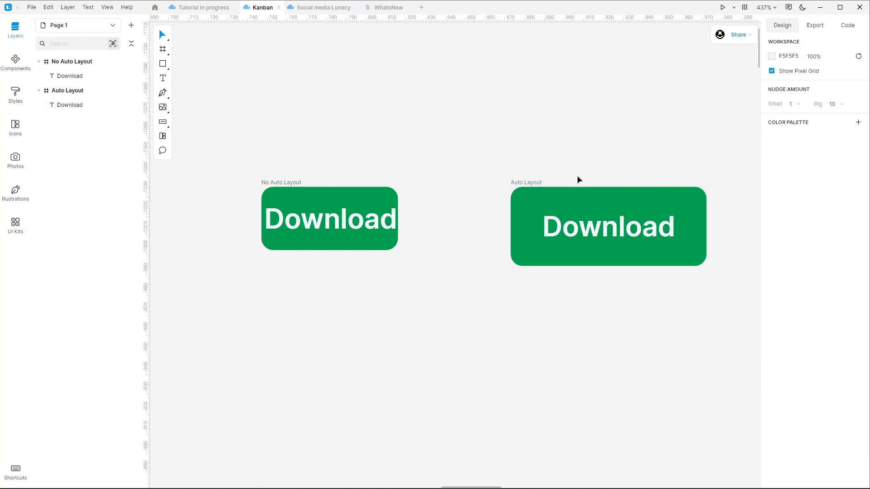
{"action": "left_click_drag", "start_coordinate": [538, 183], "coordinate": [500, 176]}
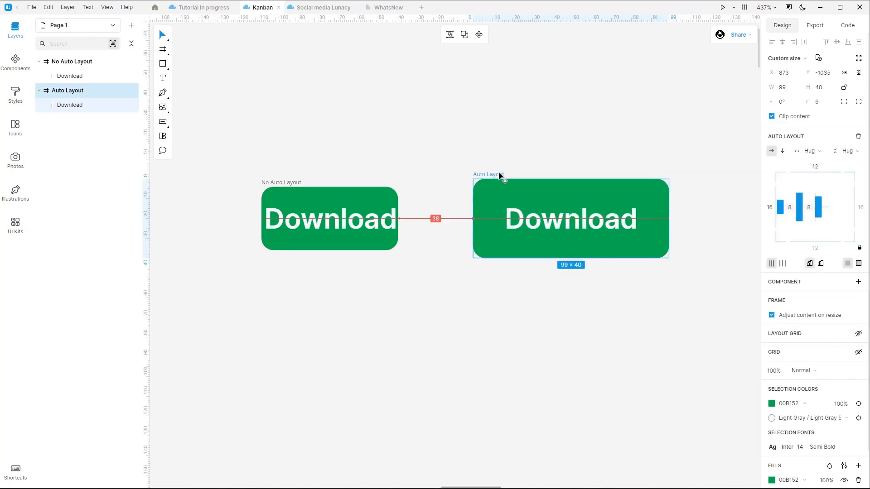
{"action": "left_click", "coordinate": [439, 101]}
Insert a 16 × 16 download icon, recolour it white (FFFFFF) and place it after the label in the Auto Layout button.
{"action": "left_click", "coordinate": [16, 127]}
{"action": "left_click", "coordinate": [127, 92]}
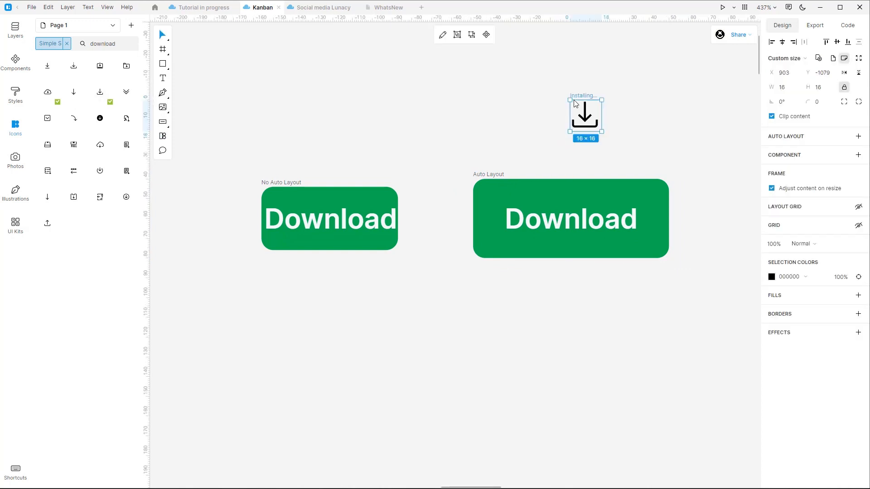
{"action": "left_click", "coordinate": [772, 277]}
{"action": "left_click_drag", "start_coordinate": [675, 290], "coordinate": [586, 210]}
{"action": "left_click_drag", "start_coordinate": [580, 122], "coordinate": [645, 225]}
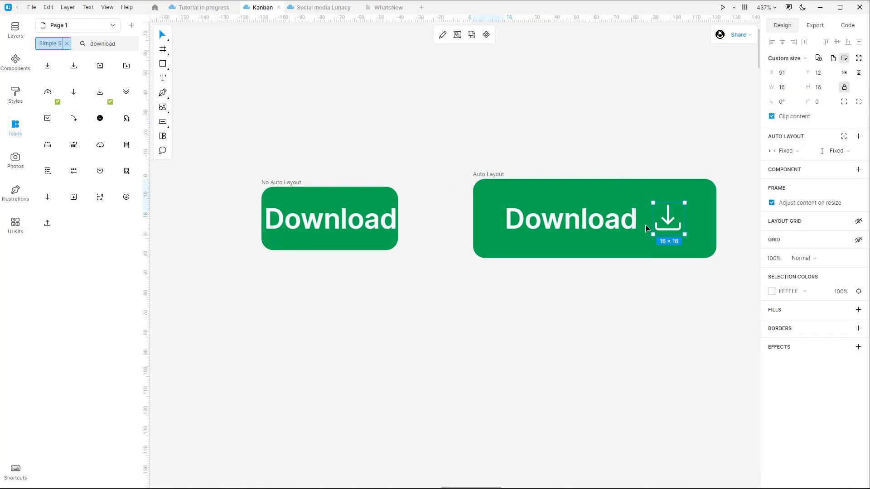
Try duplicating the download icon inside the Auto Layout button and undo the copies.
{"action": "key", "text": "ctrl+d"}
{"action": "key", "text": "ctrl+d"}
{"action": "key", "text": "ctrl+z"}
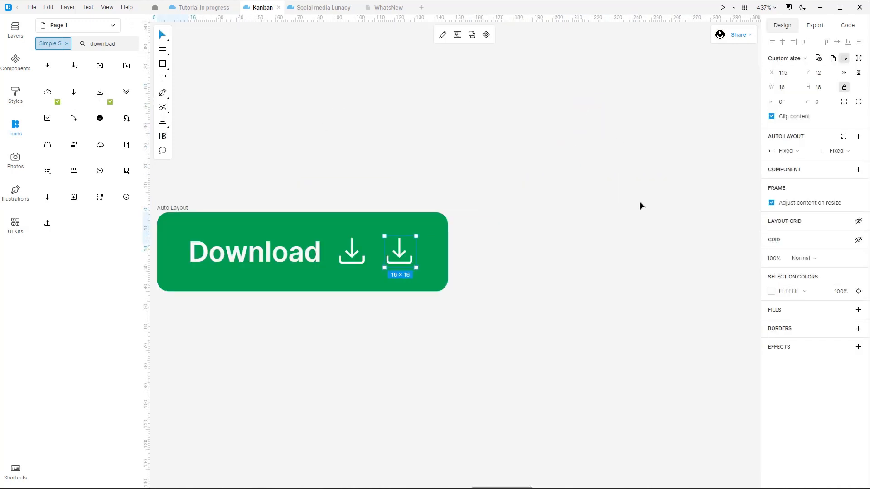
{"action": "key", "text": "ctrl+z"}
Set the spacing between the label and the icon in the Auto Layout button to 10.
{"action": "left_click", "coordinate": [481, 185]}
{"action": "left_click_drag", "start_coordinate": [398, 194], "coordinate": [519, 188]}
{"action": "left_click", "coordinate": [290, 201]}
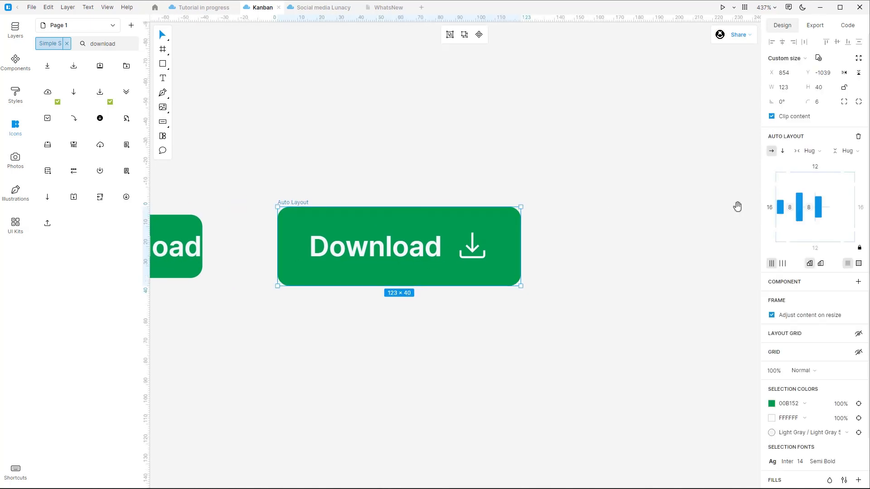
{"action": "left_click_drag", "start_coordinate": [790, 207], "coordinate": [790, 195]}
{"action": "left_click_drag", "start_coordinate": [790, 246], "coordinate": [790, 248]}
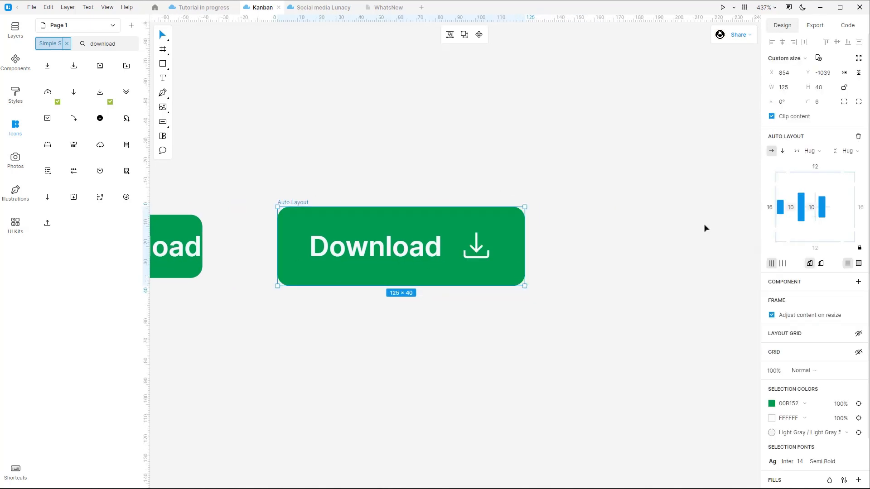
{"action": "left_click", "coordinate": [314, 165]}
{"action": "left_click_drag", "start_coordinate": [249, 167], "coordinate": [314, 168]}
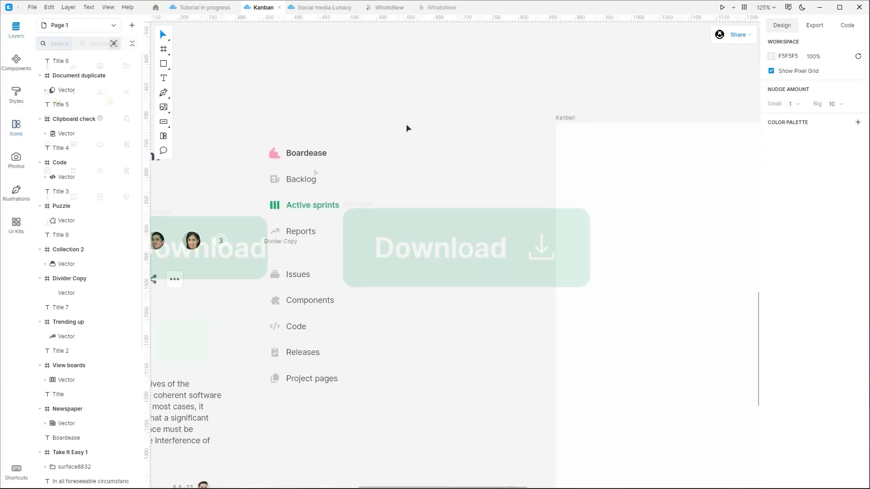
Move the Boardease icon and label out of the menu list and wrap them in an auto-layout frame.
{"action": "left_click_drag", "start_coordinate": [460, 114], "coordinate": [266, 175]}
{"action": "scroll", "coordinate": [266, 173], "scroll_direction": "up", "scroll_amount": 2}
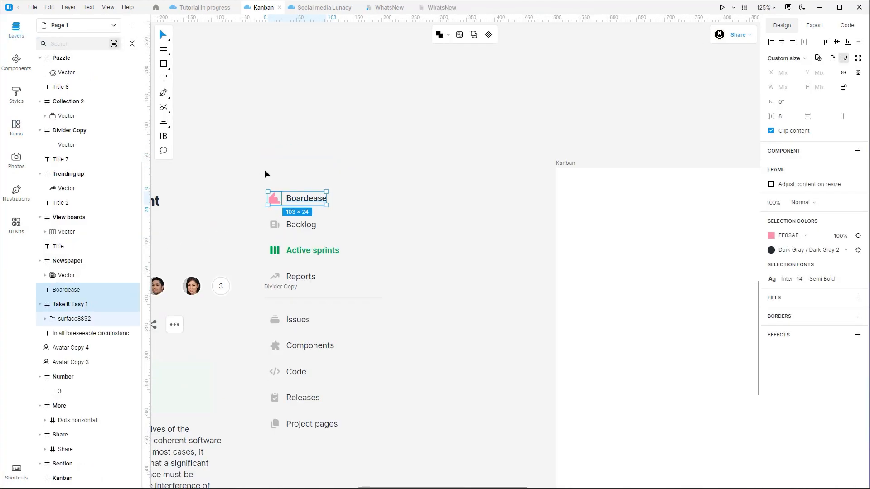
{"action": "left_click_drag", "start_coordinate": [308, 201], "coordinate": [462, 188]}
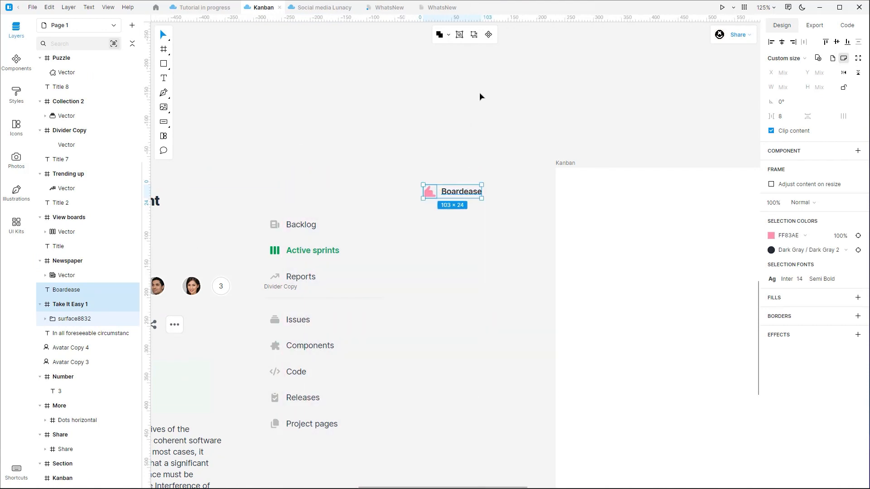
{"action": "key", "text": "ctrl+alt+g"}
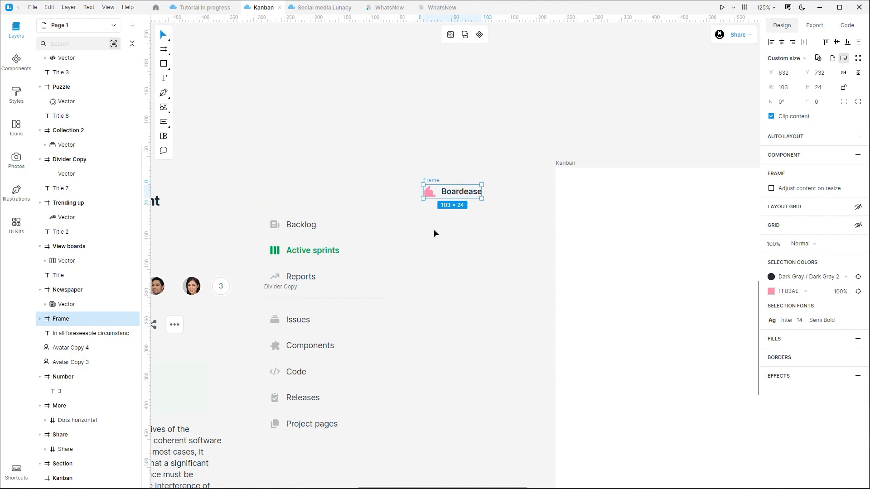
{"action": "key", "text": "shift+a"}
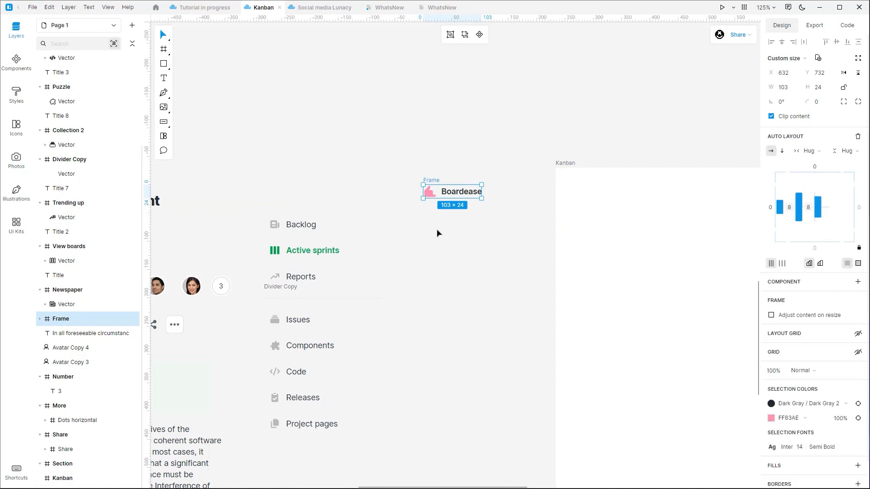
Set the Boardease frame's horizontal and vertical padding to 8 and its width to 210.
{"action": "left_click", "coordinate": [773, 209]}
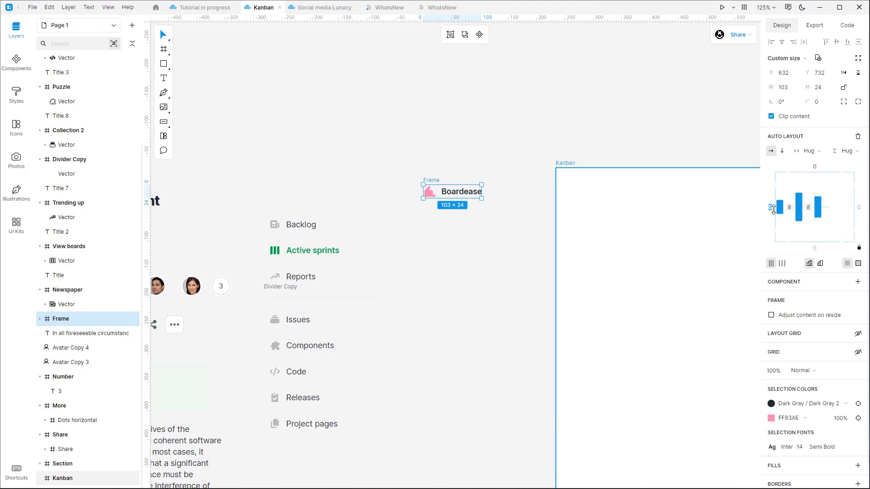
{"action": "key", "text": "Return"}
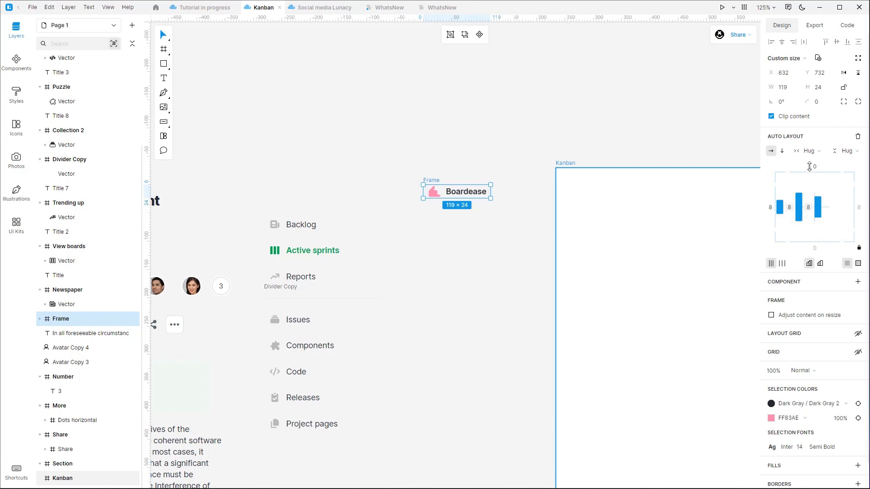
{"action": "key", "text": "Return"}
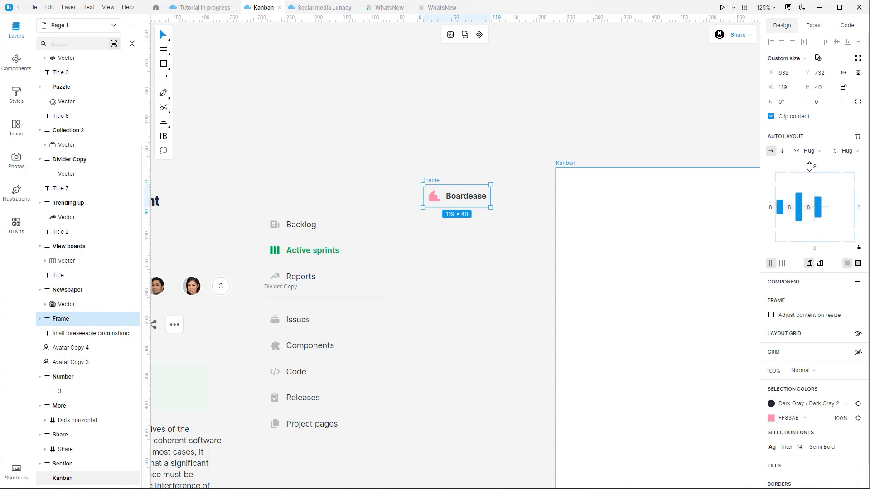
{"action": "left_click", "coordinate": [782, 90]}
{"action": "type", "text": "210"}
{"action": "key", "text": "Return"}
Create a column of eight emptied copies of the Boardease frame beneath it for the remaining menu items.
{"action": "left_click_drag", "start_coordinate": [471, 193], "coordinate": [456, 221]}
{"action": "left_click_drag", "start_coordinate": [379, 196], "coordinate": [483, 243]}
{"action": "key", "text": "Delete"}
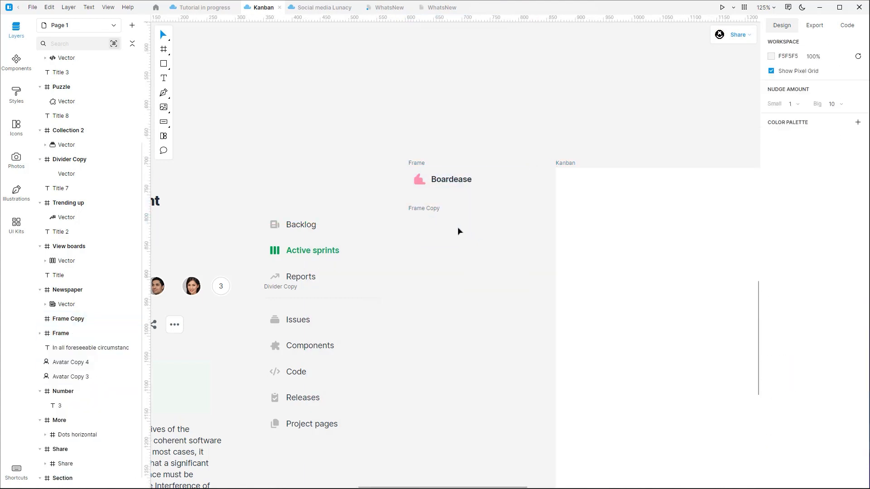
{"action": "left_click_drag", "start_coordinate": [444, 222], "coordinate": [441, 255], "text": "alt"}
{"action": "left_click_drag", "start_coordinate": [441, 256], "coordinate": [436, 428], "text": "alt"}
Move the Backlog, Active sprints and Reports icons and labels into the first three empty frames.
{"action": "left_click_drag", "start_coordinate": [216, 156], "coordinate": [446, 224]}
{"action": "left_click_drag", "start_coordinate": [249, 213], "coordinate": [344, 263]}
{"action": "left_click_drag", "start_coordinate": [330, 255], "coordinate": [472, 259]}
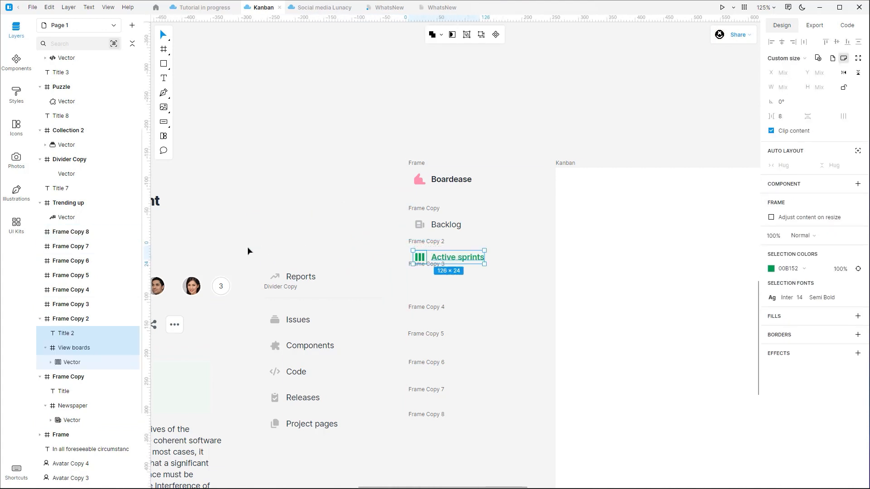
{"action": "left_click_drag", "start_coordinate": [249, 250], "coordinate": [442, 282]}
Shift the five remaining empty frames down and place the divider beneath the Reports frame.
{"action": "left_click", "coordinate": [321, 279]}
{"action": "left_click_drag", "start_coordinate": [397, 299], "coordinate": [533, 438]}
{"action": "left_click_drag", "start_coordinate": [512, 414], "coordinate": [512, 432]}
{"action": "left_click_drag", "start_coordinate": [303, 300], "coordinate": [446, 306]}
{"action": "left_click", "coordinate": [332, 292]}
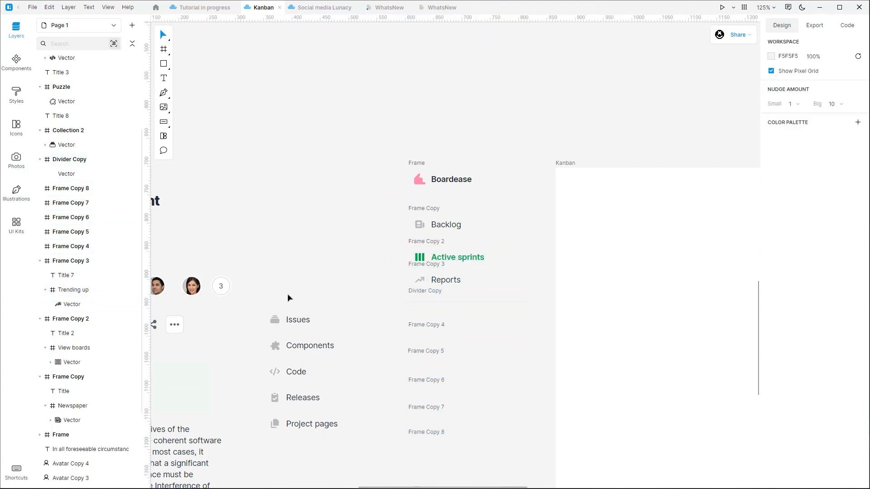
Move the Issues, Components, Code, Releases and Project pages icons and labels into the five frames below the divider.
{"action": "left_click_drag", "start_coordinate": [251, 300], "coordinate": [357, 360]}
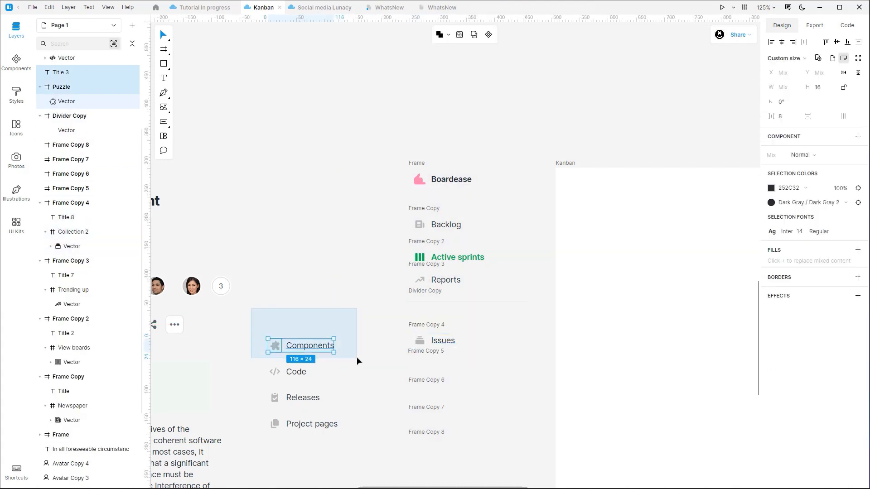
{"action": "left_click_drag", "start_coordinate": [310, 345], "coordinate": [453, 368]}
{"action": "left_click_drag", "start_coordinate": [254, 349], "coordinate": [350, 382]}
{"action": "left_click_drag", "start_coordinate": [295, 371], "coordinate": [441, 397]}
{"action": "left_click_drag", "start_coordinate": [242, 374], "coordinate": [327, 410]}
{"action": "left_click_drag", "start_coordinate": [299, 398], "coordinate": [444, 424]}
{"action": "left_click_drag", "start_coordinate": [254, 406], "coordinate": [460, 453]}
Wrap all menu frames and the divider in a vertical auto-layout frame, aligned top left with a vertical padding of 16.
{"action": "left_click_drag", "start_coordinate": [363, 106], "coordinate": [542, 488]}
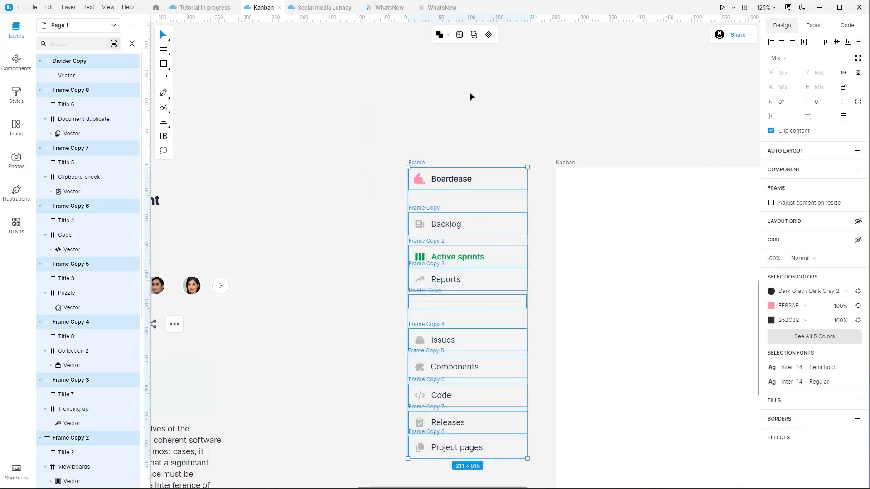
{"action": "key", "text": "ctrl+alt+g"}
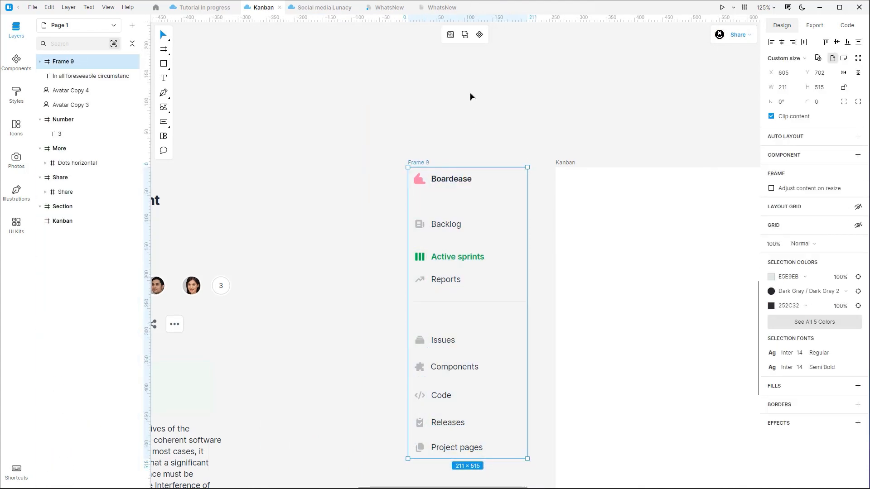
{"action": "key", "text": "shift+a"}
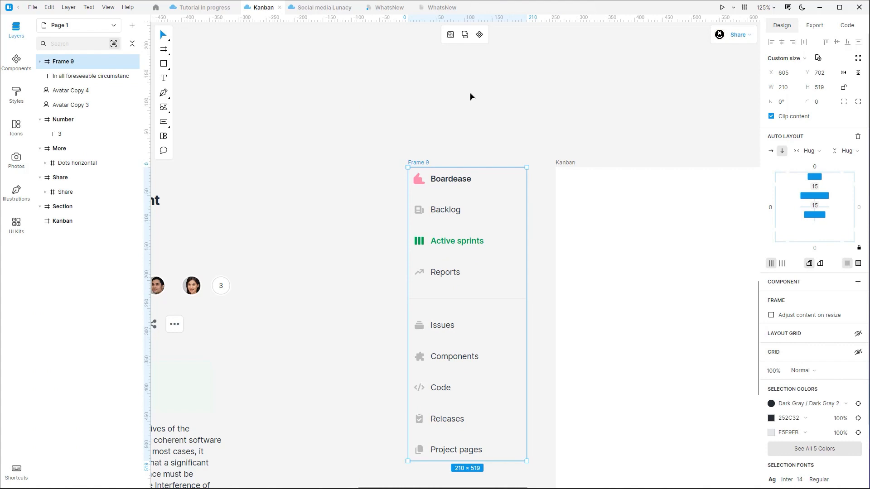
{"action": "left_click", "coordinate": [776, 180]}
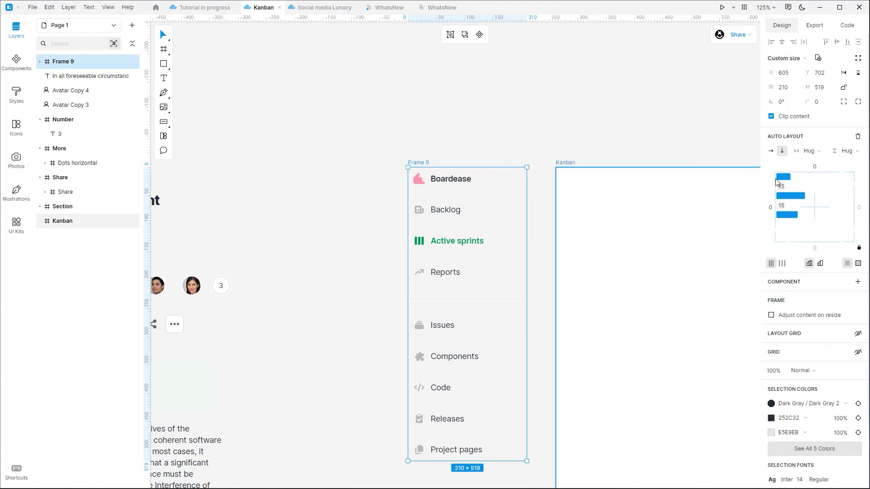
{"action": "key", "text": "Return"}
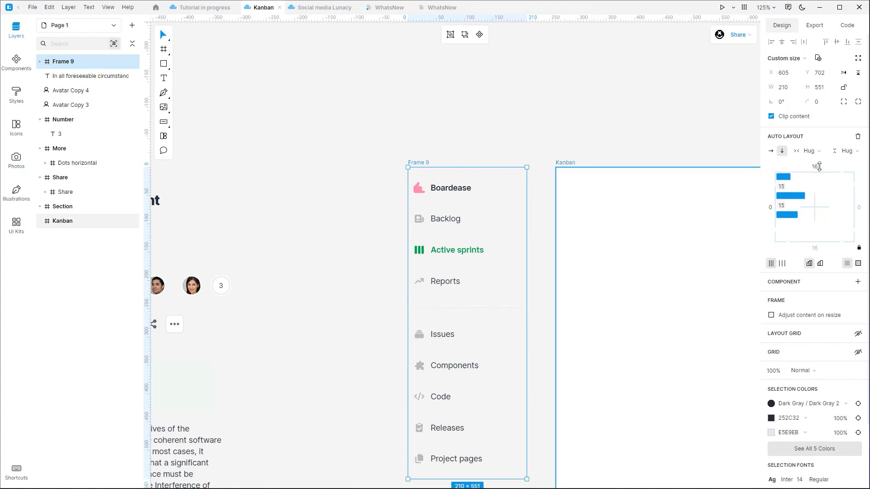
Set the menu auto-layout frame's item spacing to 0 and its horizontal padding to 16.
{"action": "left_click", "coordinate": [782, 187]}
{"action": "type", "text": "0"}
{"action": "key", "text": "Return"}
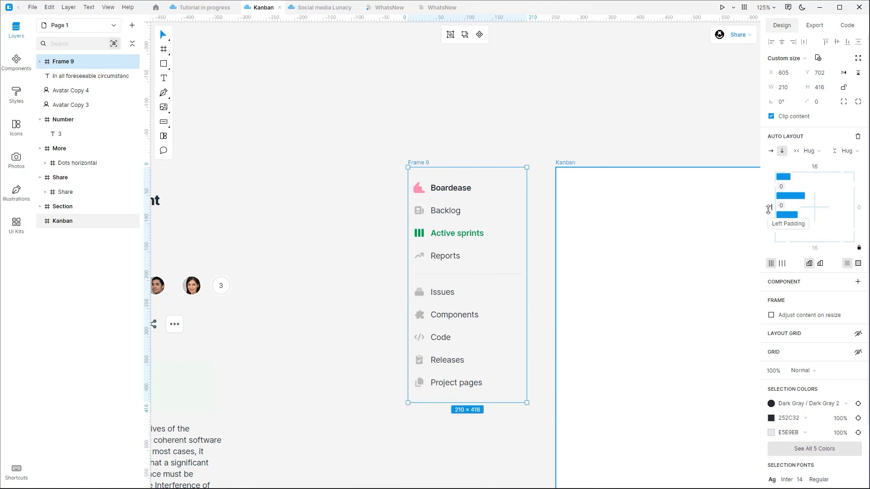
{"action": "key", "text": "Return"}
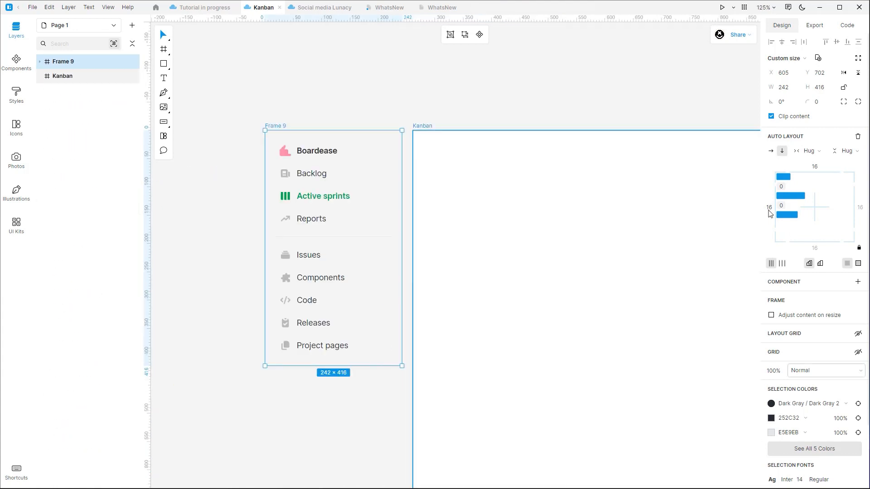
Add a fill to the menu frame using the Aqua Spring color variable.
{"action": "scroll", "coordinate": [825, 357], "scroll_direction": "down", "scroll_amount": 3}
{"action": "left_click", "coordinate": [857, 438]}
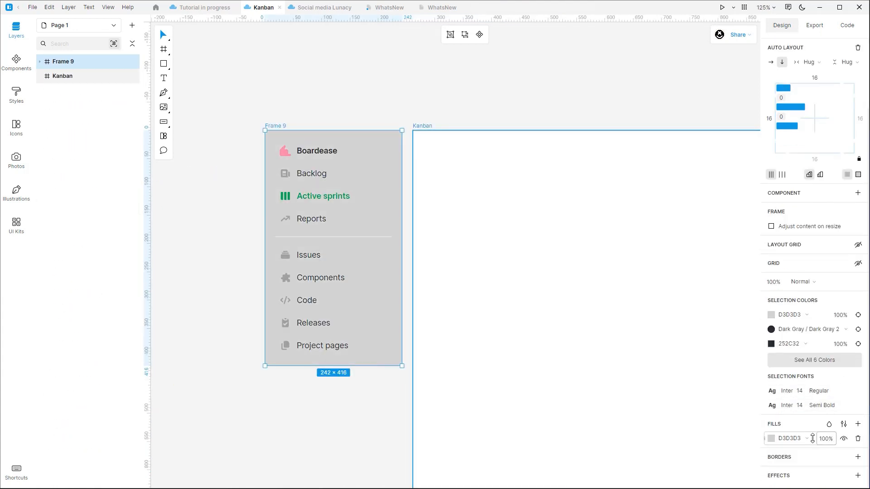
{"action": "left_click", "coordinate": [813, 439]}
{"action": "scroll", "coordinate": [811, 412], "scroll_direction": "down", "scroll_amount": 2}
{"action": "left_click", "coordinate": [806, 410]}
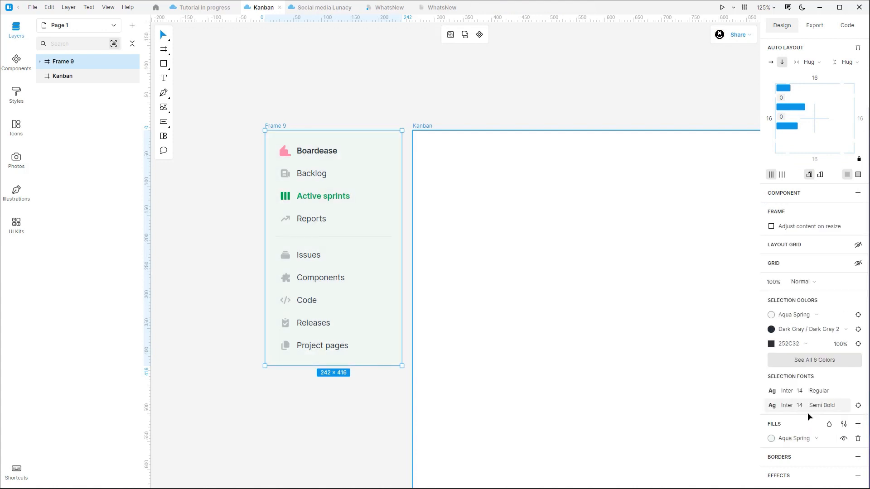
Move the menu frame into the Kanban frame's upper-left corner and stretch it to the Kanban frame's full height.
{"action": "left_click_drag", "start_coordinate": [352, 175], "coordinate": [458, 155]}
{"action": "scroll", "coordinate": [482, 209], "scroll_direction": "down", "scroll_amount": 2}
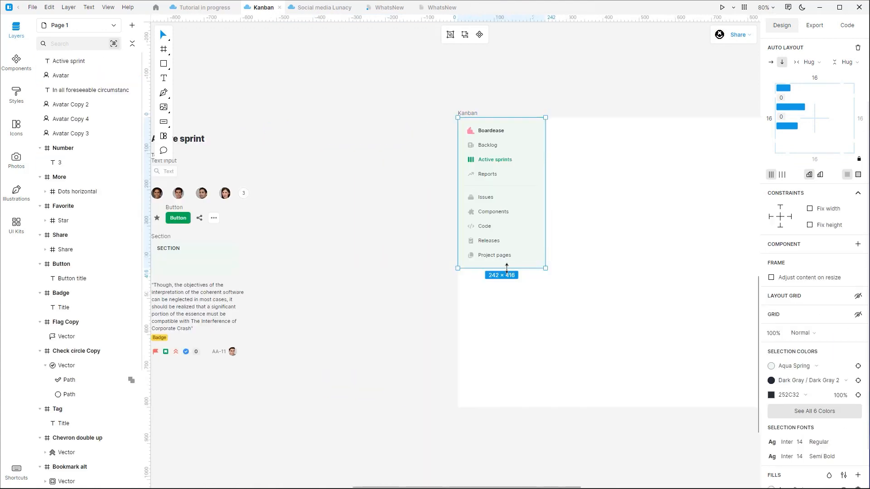
{"action": "left_click_drag", "start_coordinate": [506, 268], "coordinate": [511, 404]}
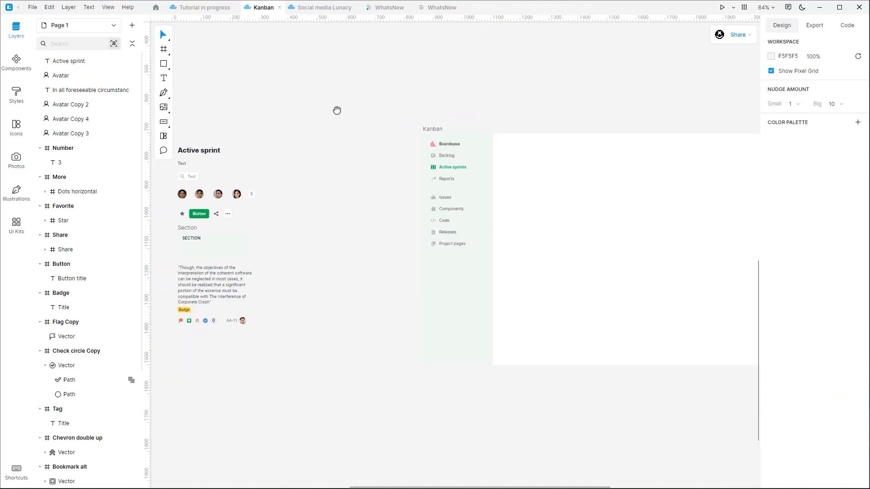
Move the Active sprint heading into the upper part of the Kanban frame beside the menu and nudge it into place.
{"action": "left_click", "coordinate": [199, 156]}
{"action": "left_click_drag", "start_coordinate": [200, 158], "coordinate": [518, 148]}
{"action": "scroll", "coordinate": [520, 145], "scroll_direction": "up", "scroll_amount": 4}
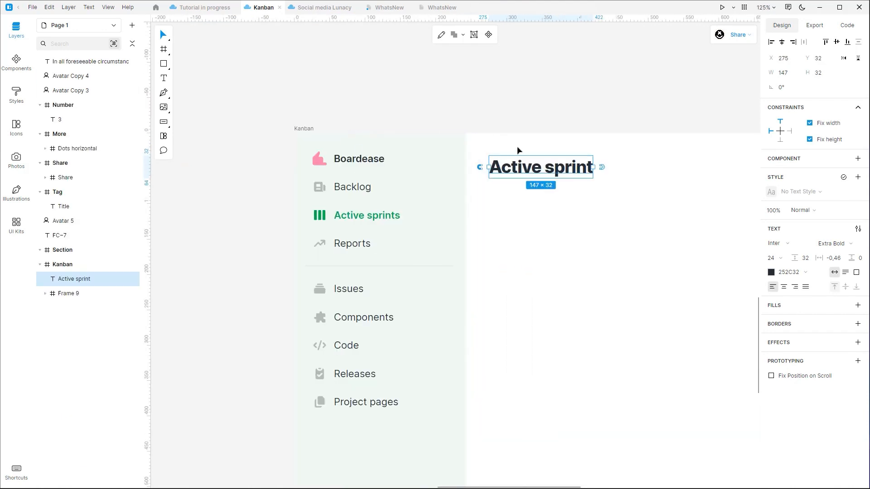
{"action": "key", "text": "Left"}
{"action": "key", "text": "Down"}
Give the Active sprints menu item a Mantis green fill and reduce the fill's opacity to 10%.
{"action": "scroll", "coordinate": [204, 86], "scroll_direction": "down", "scroll_amount": 2}
{"action": "left_click", "coordinate": [212, 85]}
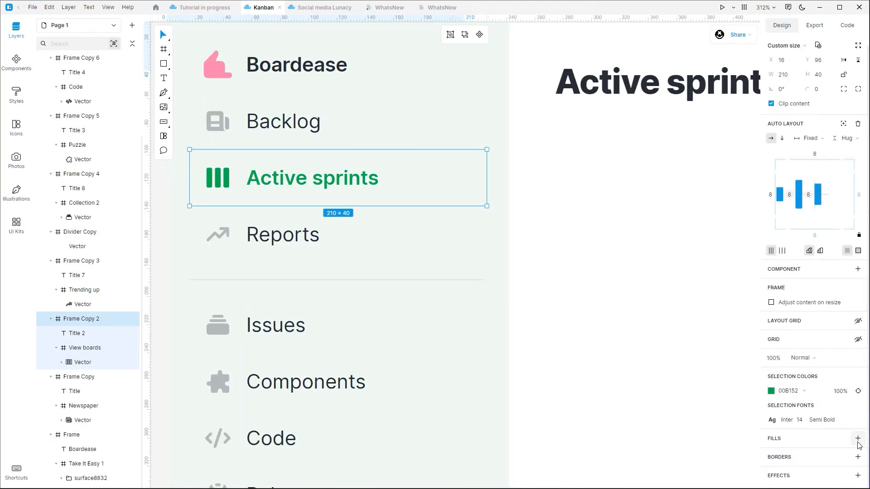
{"action": "left_click", "coordinate": [858, 438]}
{"action": "left_click", "coordinate": [813, 439]}
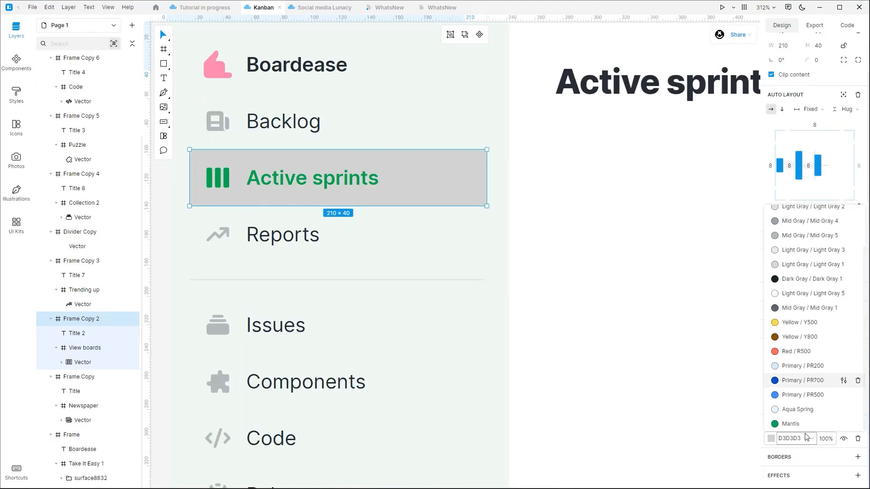
{"action": "left_click", "coordinate": [777, 420]}
{"action": "left_click", "coordinate": [771, 439]}
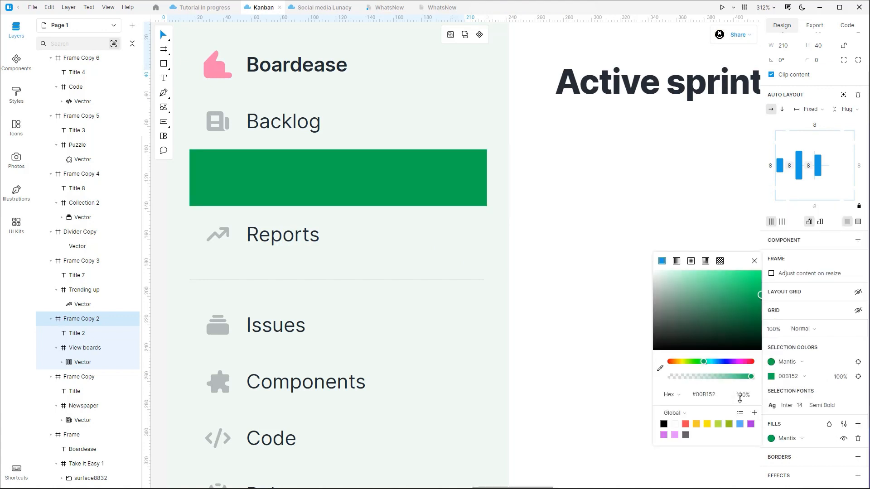
{"action": "left_click", "coordinate": [740, 395]}
{"action": "type", "text": "10"}
{"action": "key", "text": "Return"}
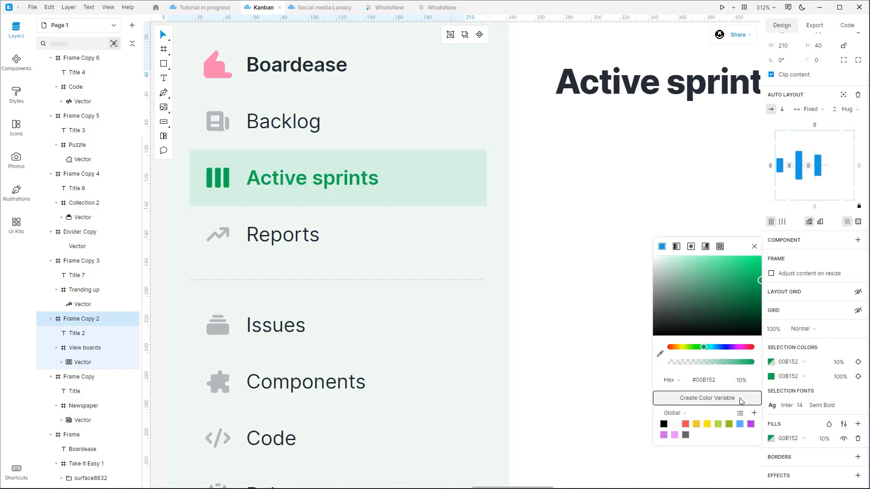
Set the Active sprints menu item's corner radius to 4 and deselect it.
{"action": "left_click", "coordinate": [825, 59]}
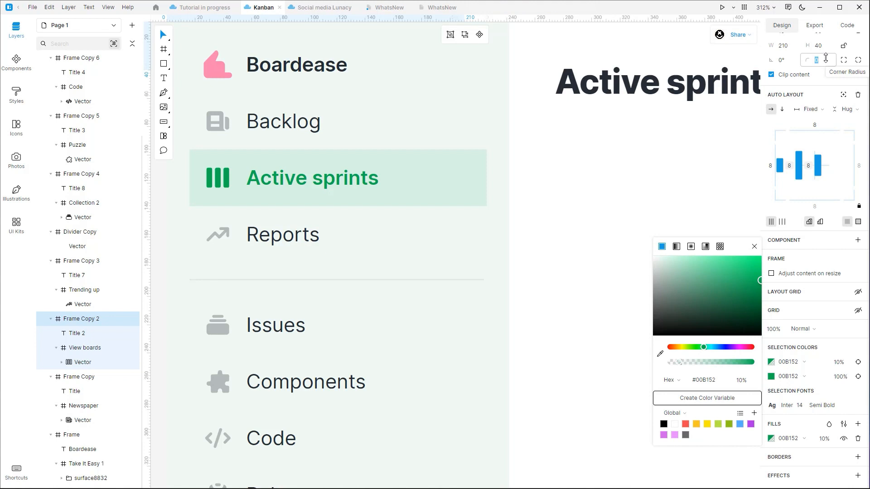
{"action": "key", "text": "Return"}
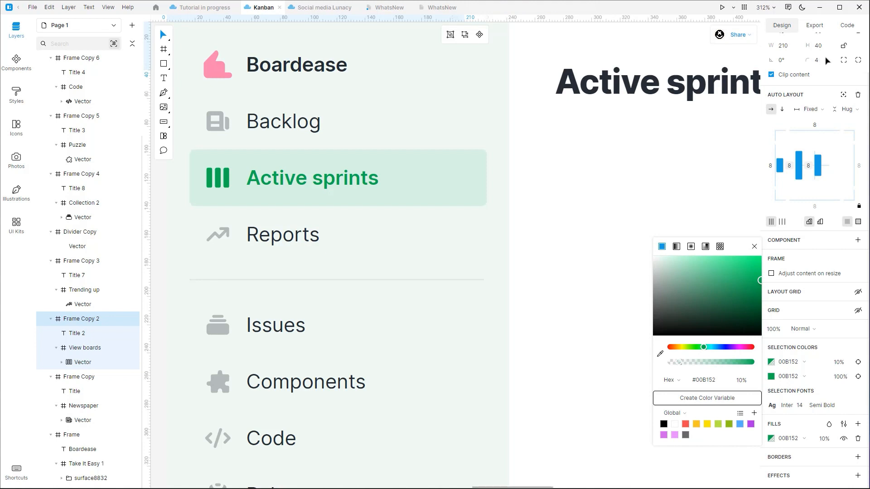
{"action": "scroll", "coordinate": [401, 201], "scroll_direction": "down", "scroll_amount": 5}
{"action": "left_click", "coordinate": [472, 85]}
Move the text input, the Text label and the avatar row with its number badge closer to the Kanban frame.
{"action": "scroll", "coordinate": [471, 85], "scroll_direction": "down", "scroll_amount": 2}
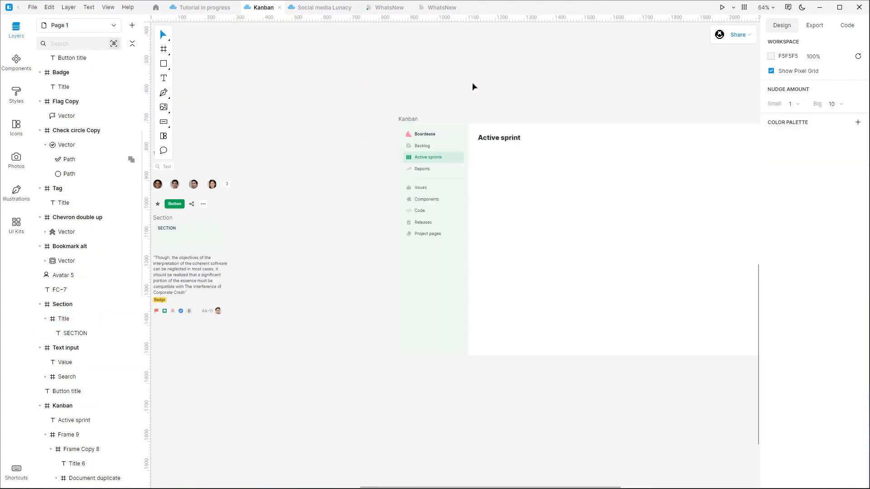
{"action": "scroll", "coordinate": [181, 166], "scroll_direction": "up", "scroll_amount": 1}
{"action": "left_click", "coordinate": [183, 166]}
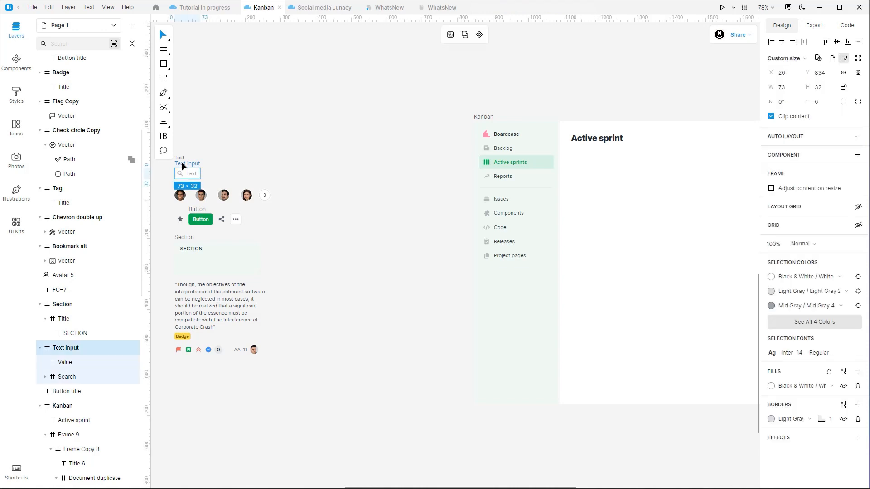
{"action": "left_click", "coordinate": [257, 135]}
{"action": "scroll", "coordinate": [197, 152], "scroll_direction": "up", "scroll_amount": 1}
{"action": "left_click_drag", "start_coordinate": [185, 166], "coordinate": [459, 110]}
{"action": "left_click_drag", "start_coordinate": [158, 183], "coordinate": [327, 227]}
{"action": "left_click_drag", "start_coordinate": [265, 212], "coordinate": [502, 189]}
Shift the text input and Text label up together, and duplicate the label twice in an evenly spaced row.
{"action": "left_click_drag", "start_coordinate": [243, 163], "coordinate": [437, 260]}
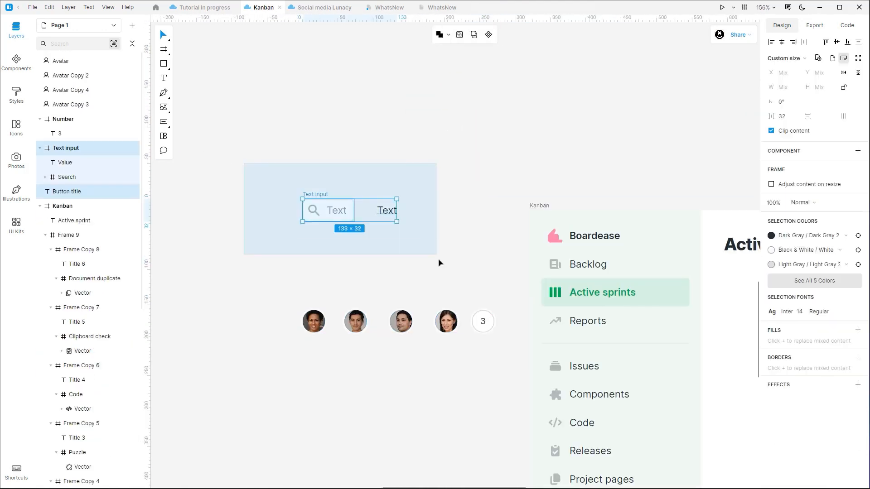
{"action": "left_click_drag", "start_coordinate": [350, 217], "coordinate": [423, 137]}
{"action": "left_click", "coordinate": [441, 132]}
{"action": "key", "text": "ctrl+d"}
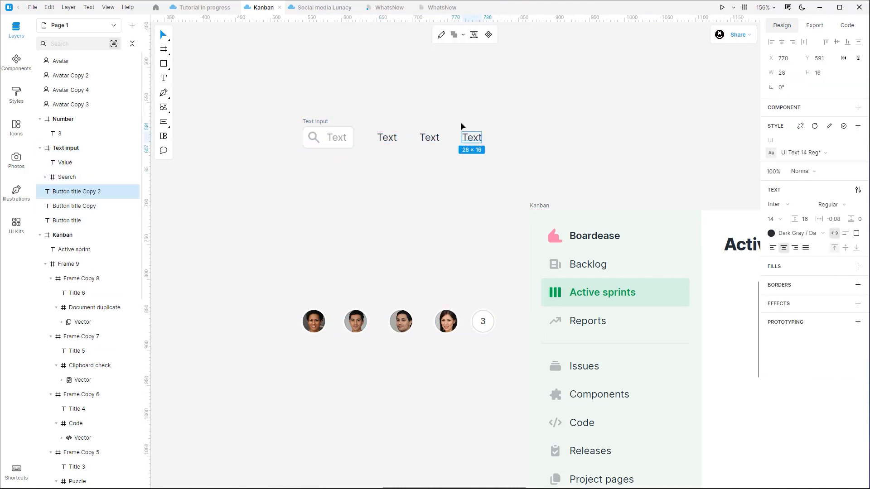
{"action": "left_click", "coordinate": [289, 104]}
{"action": "left_click", "coordinate": [311, 123]}
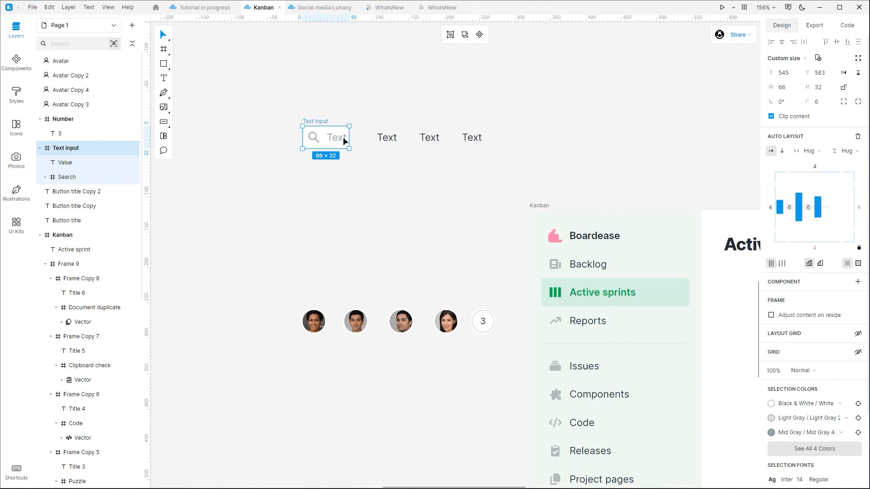
{"action": "left_click", "coordinate": [261, 88]}
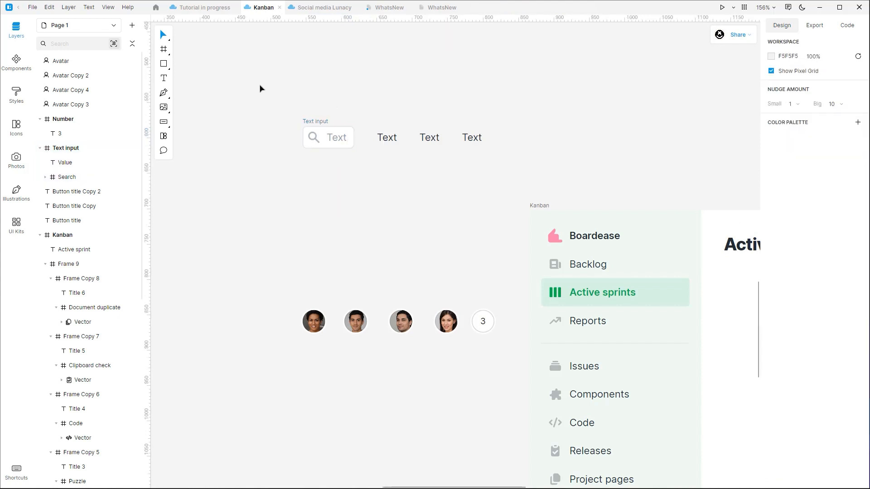
{"action": "left_click_drag", "start_coordinate": [265, 90], "coordinate": [534, 178]}
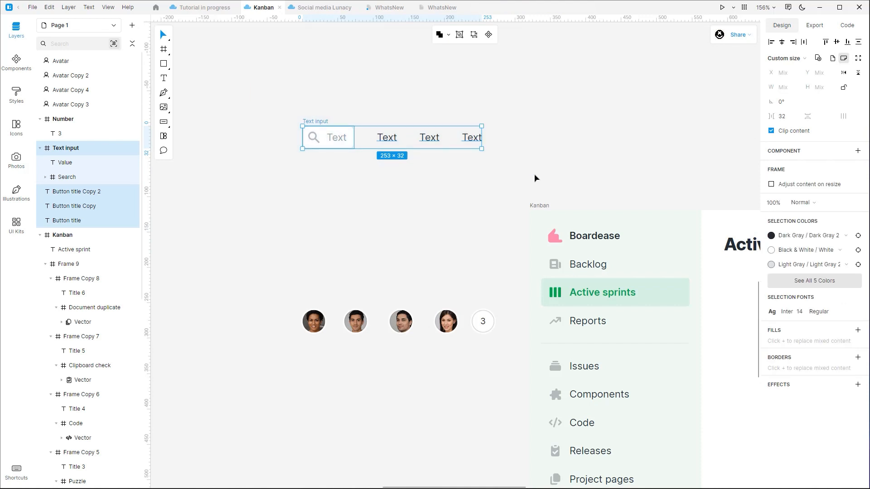
{"action": "left_click", "coordinate": [534, 178]}
{"action": "left_click", "coordinate": [314, 124]}
Wrap the text input and three Text labels in one frame with horizontal auto layout and a spacing of 24.
{"action": "left_click_drag", "start_coordinate": [279, 91], "coordinate": [564, 174]}
{"action": "key", "text": "ctrl+alt+g"}
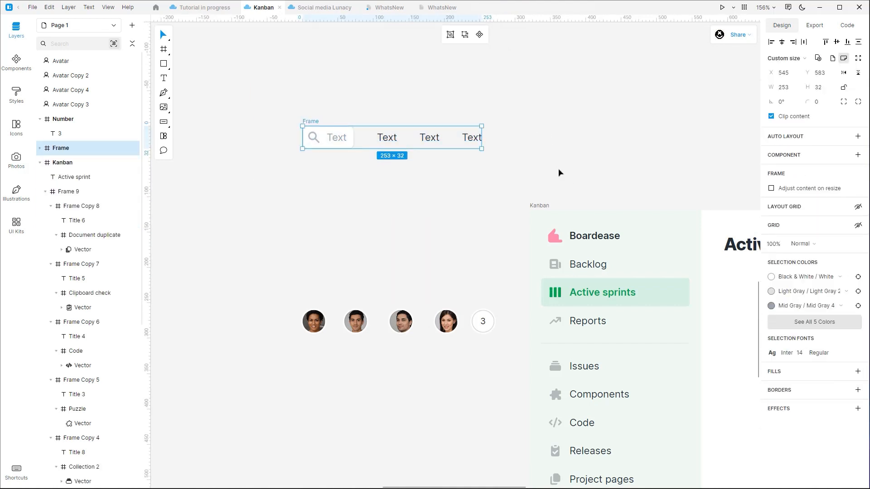
{"action": "key", "text": "shift+a"}
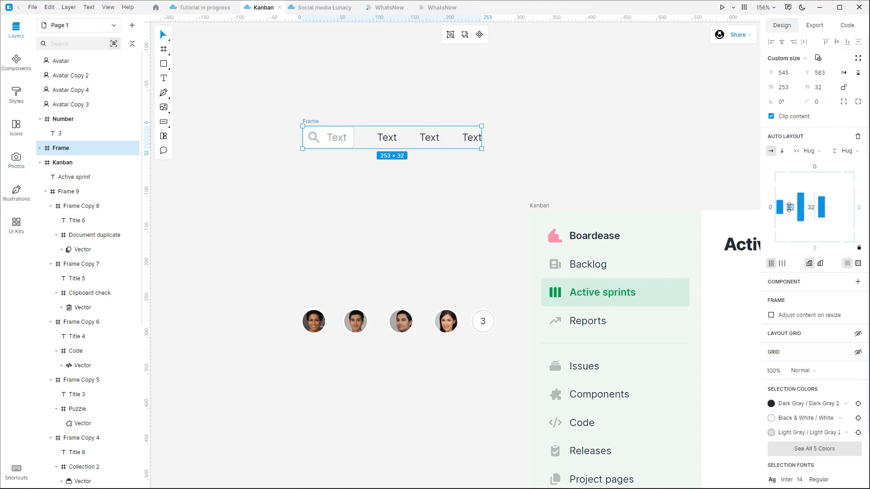
{"action": "left_click_drag", "start_coordinate": [789, 207], "coordinate": [781, 208]}
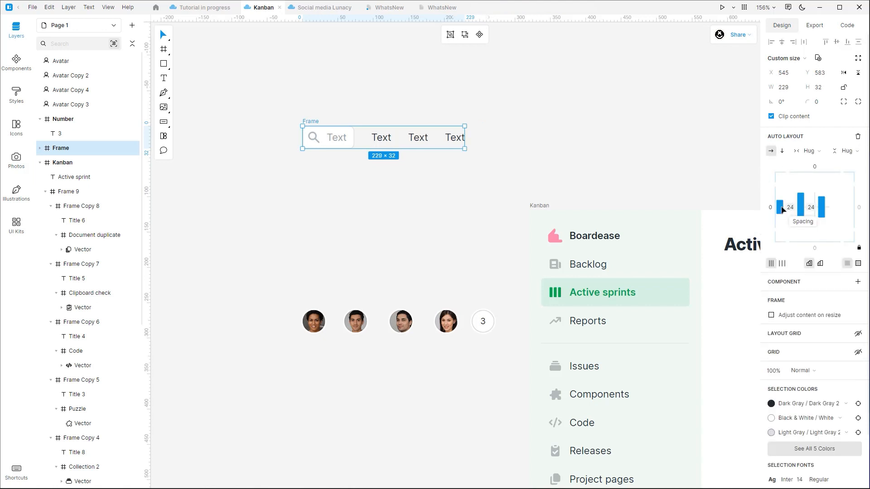
{"action": "left_click", "coordinate": [262, 194]}
Apply auto layout to the nested text input and set only its right padding to 128.
{"action": "left_click", "coordinate": [325, 136]}
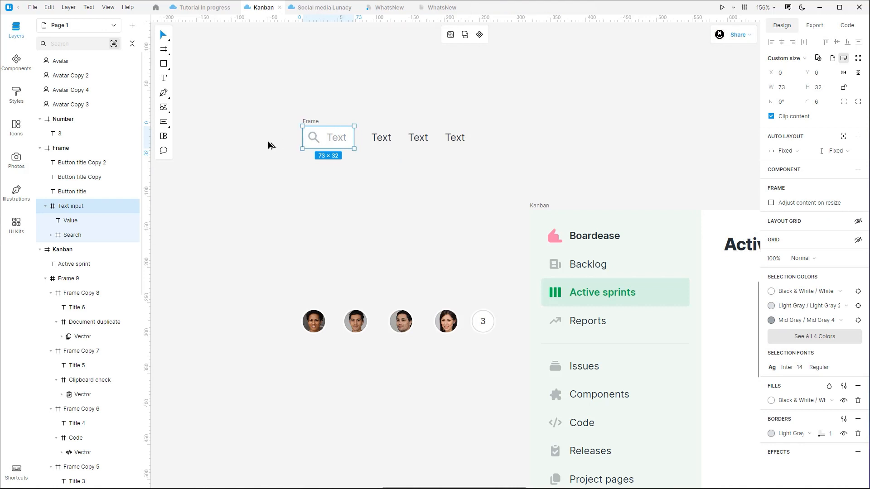
{"action": "key", "text": "shift+a"}
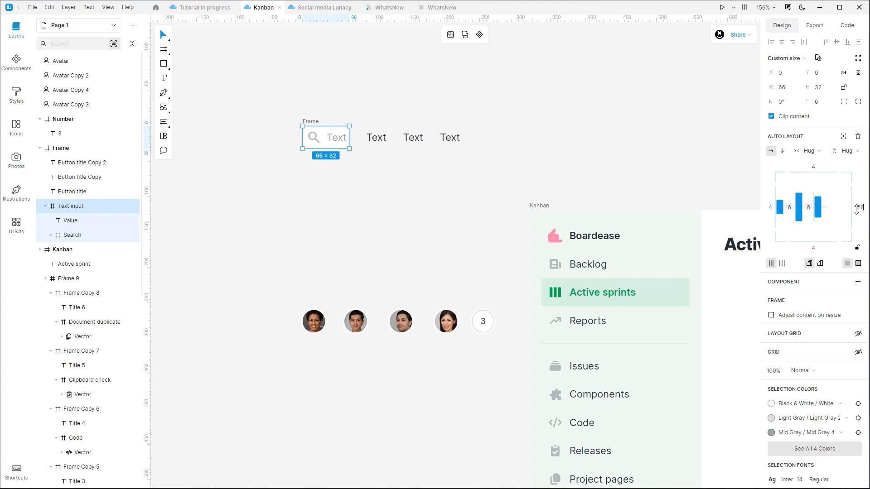
{"action": "left_click_drag", "start_coordinate": [857, 208], "coordinate": [866, 208]}
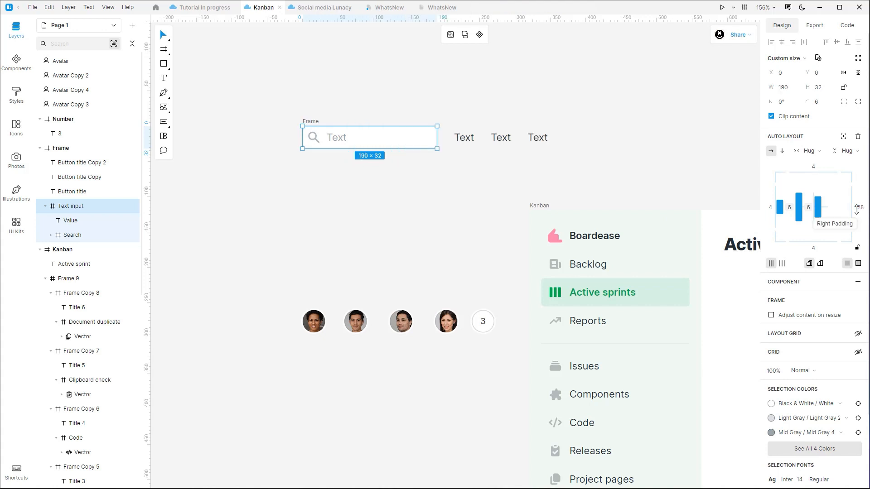
{"action": "left_click", "coordinate": [466, 109]}
Replace the text input's placeholder with "Search".
{"action": "double_click", "coordinate": [344, 139]}
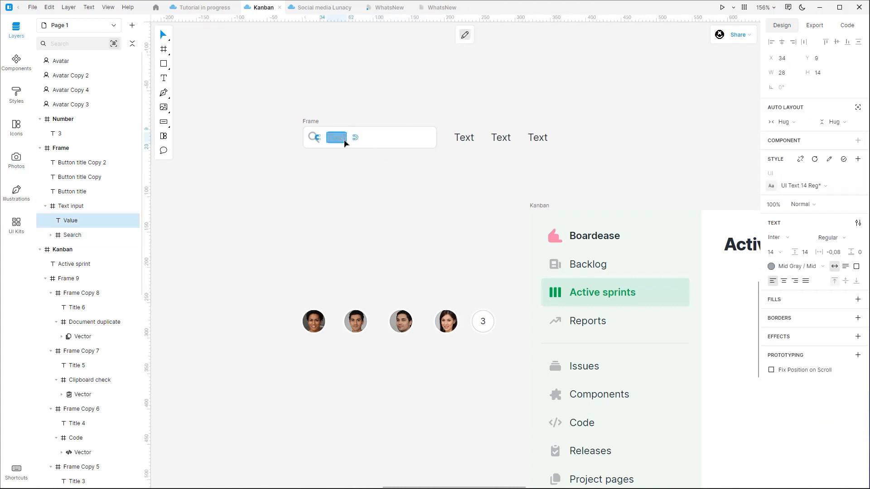
{"action": "type", "text": "Search"}
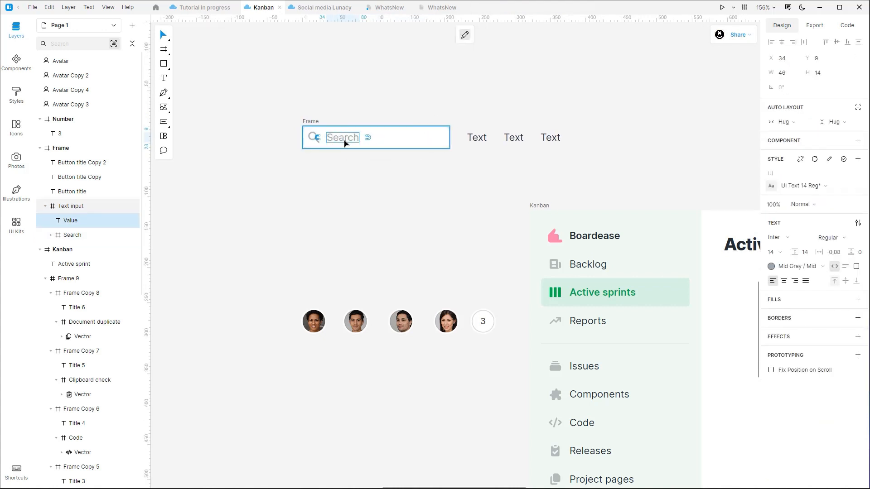
{"action": "key", "text": "Escape"}
Change the three labels beside the search field to "Only my issues", "Recently updated" and "All sprints".
{"action": "left_click", "coordinate": [476, 138]}
{"action": "double_click", "coordinate": [476, 138]}
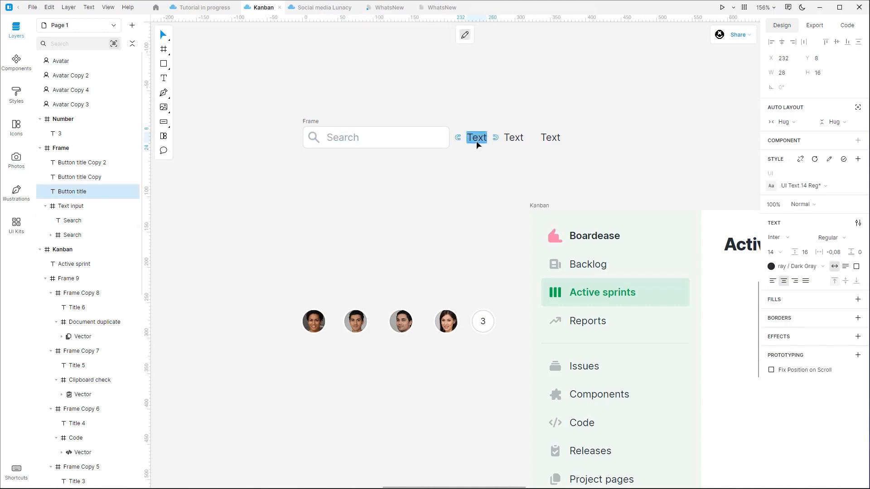
{"action": "type", "text": "Only my is"}
{"action": "type", "text": "sues"}
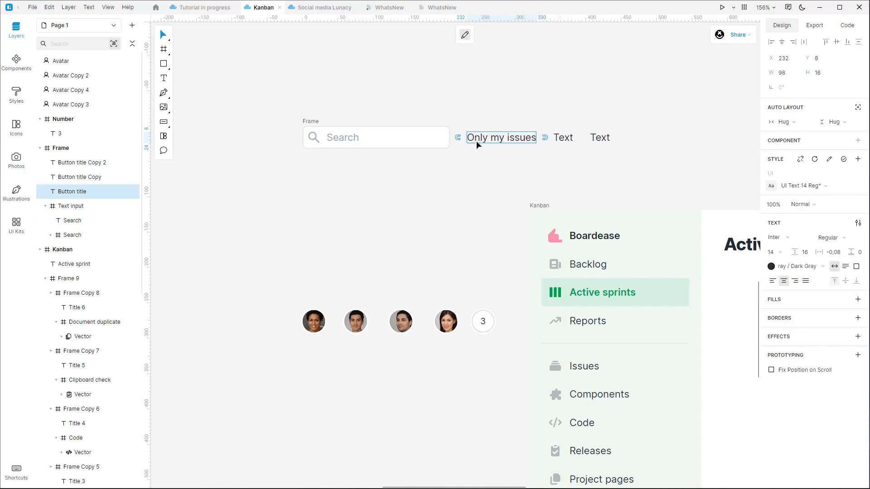
{"action": "double_click", "coordinate": [558, 138]}
{"action": "type", "text": "Recently updated"}
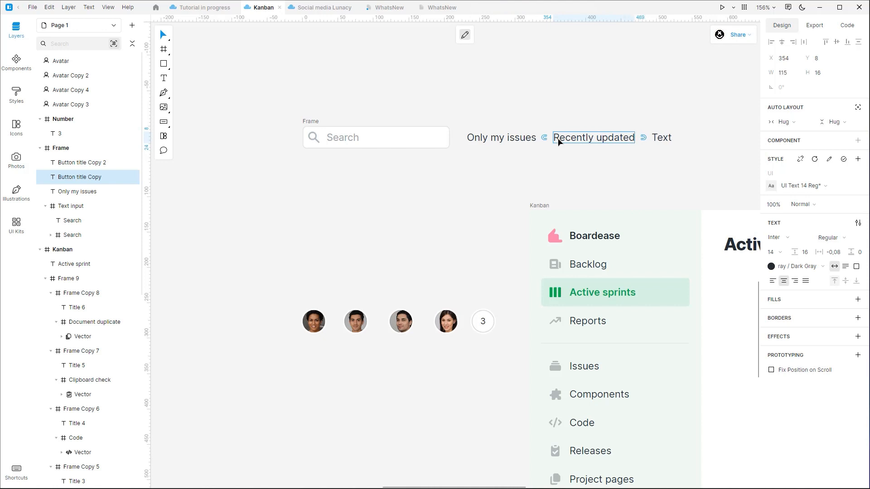
{"action": "double_click", "coordinate": [659, 138]}
{"action": "type", "text": "All sprints"}
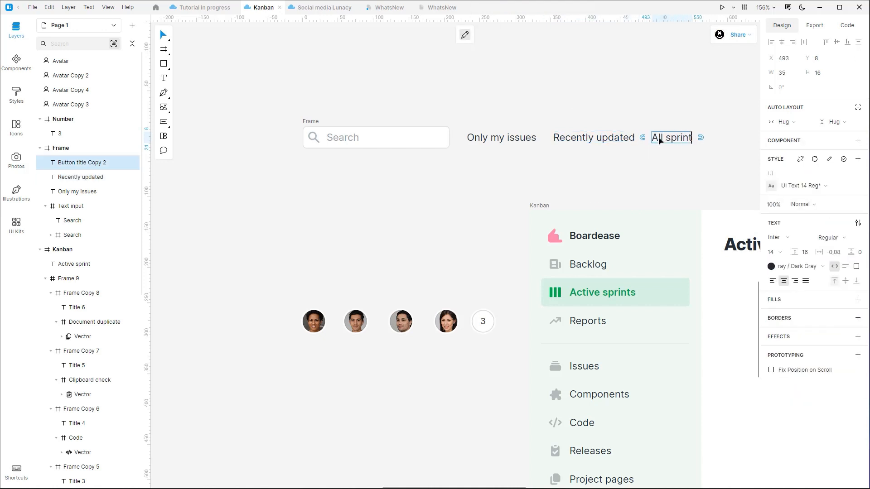
{"action": "key", "text": "Escape"}
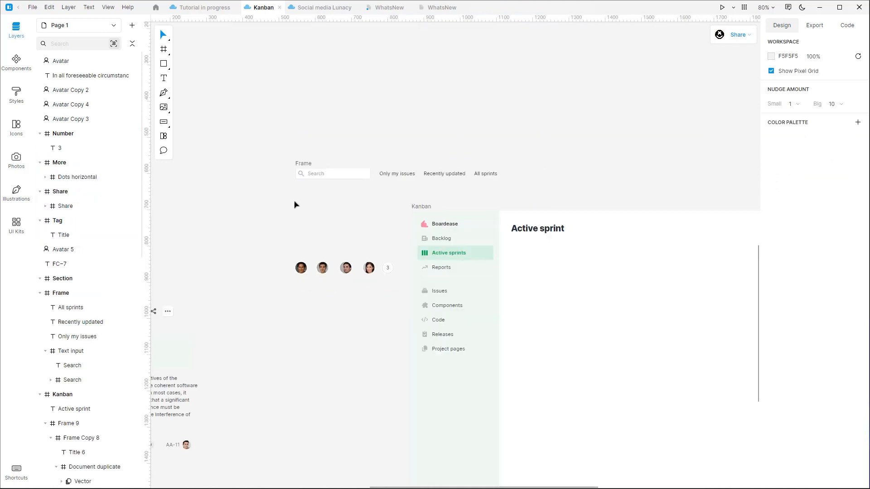
Move the search and filter frame into the Kanban frame, left-aligned beneath the Active sprint heading.
{"action": "left_click_drag", "start_coordinate": [312, 171], "coordinate": [487, 252]}
{"action": "scroll", "coordinate": [540, 248], "scroll_direction": "up", "scroll_amount": 5}
{"action": "key", "text": "ctrl+z"}
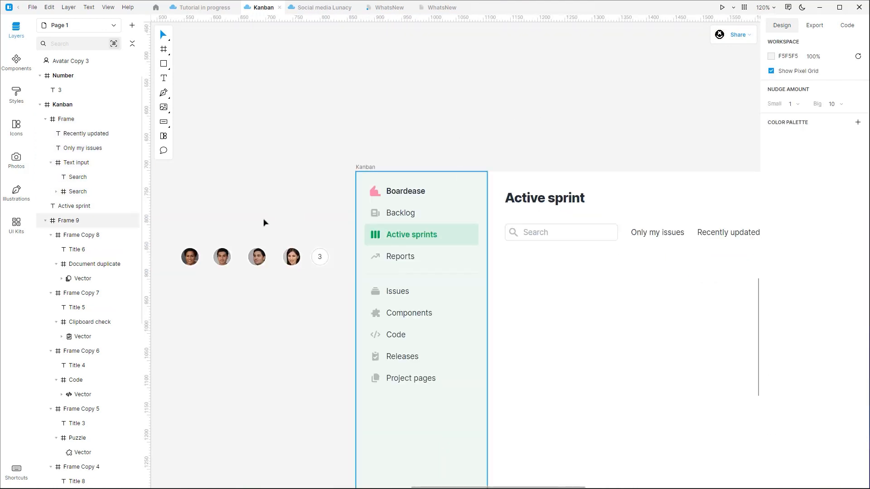
{"action": "scroll", "coordinate": [264, 222], "scroll_direction": "up", "scroll_amount": 5}
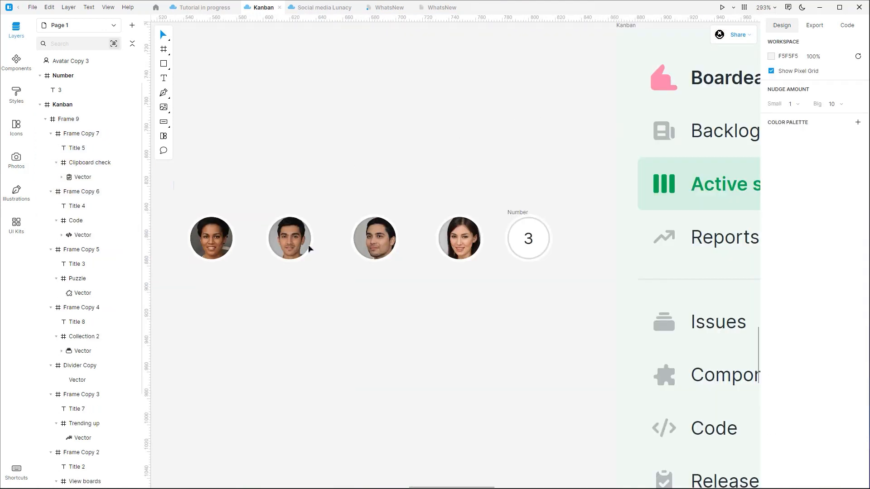
Wrap the four avatars and the number circle in one frame and apply horizontal auto layout.
{"action": "left_click_drag", "start_coordinate": [173, 182], "coordinate": [585, 325]}
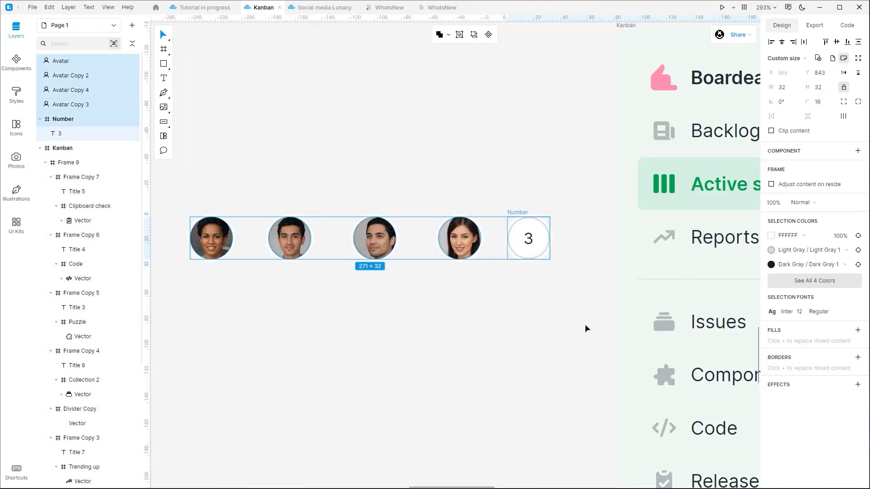
{"action": "key", "text": "ctrl+alt+g"}
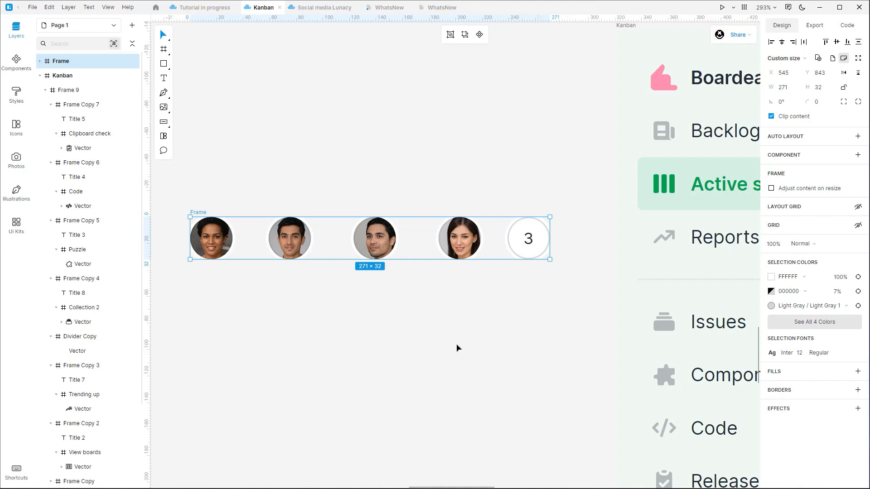
{"action": "key", "text": "shift+a"}
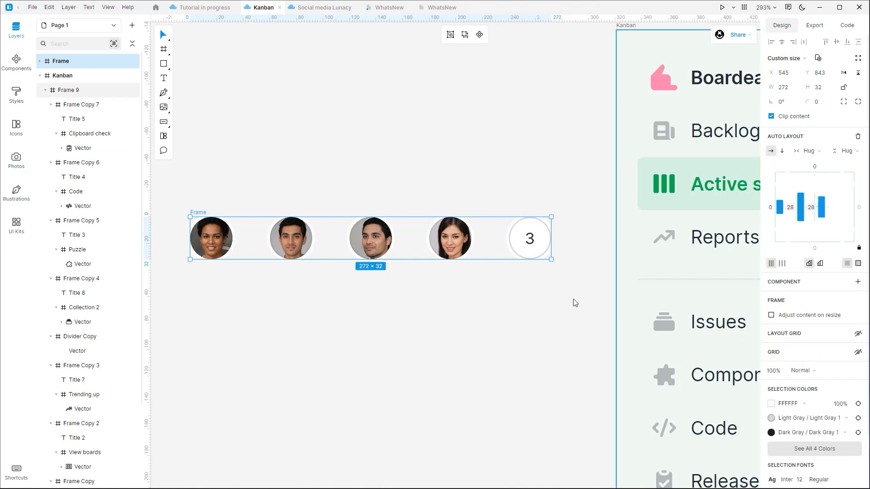
Set the avatar frame's item spacing to -4 and reverse the stacking order of the overlapping circles.
{"action": "left_click", "coordinate": [807, 206]}
{"action": "key", "text": "BackSpace"}
{"action": "type", "text": "-4"}
{"action": "key", "text": "Return"}
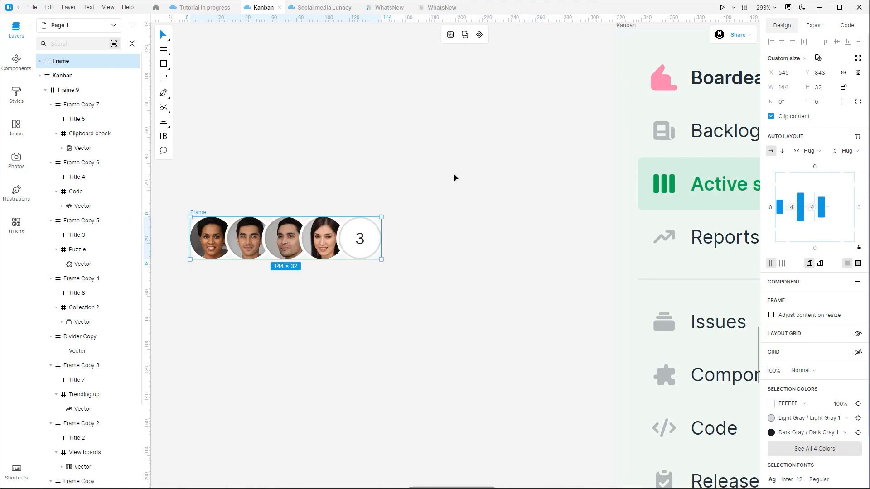
{"action": "left_click", "coordinate": [819, 264]}
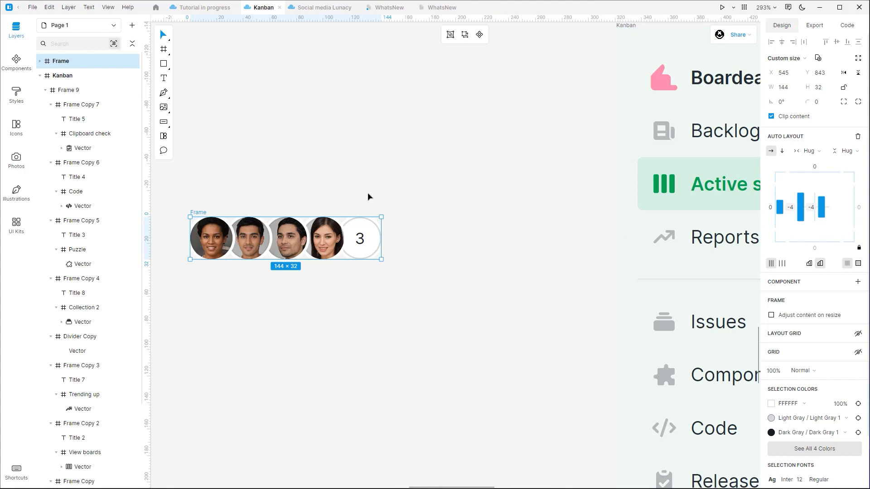
{"action": "left_click", "coordinate": [327, 189]}
Move the avatar frame into the filter row, between the search field and the "Only my issues" label.
{"action": "scroll", "coordinate": [224, 269], "scroll_direction": "down", "scroll_amount": 5}
{"action": "left_click_drag", "start_coordinate": [222, 269], "coordinate": [573, 261]}
{"action": "scroll", "coordinate": [589, 258], "scroll_direction": "up", "scroll_amount": 2}
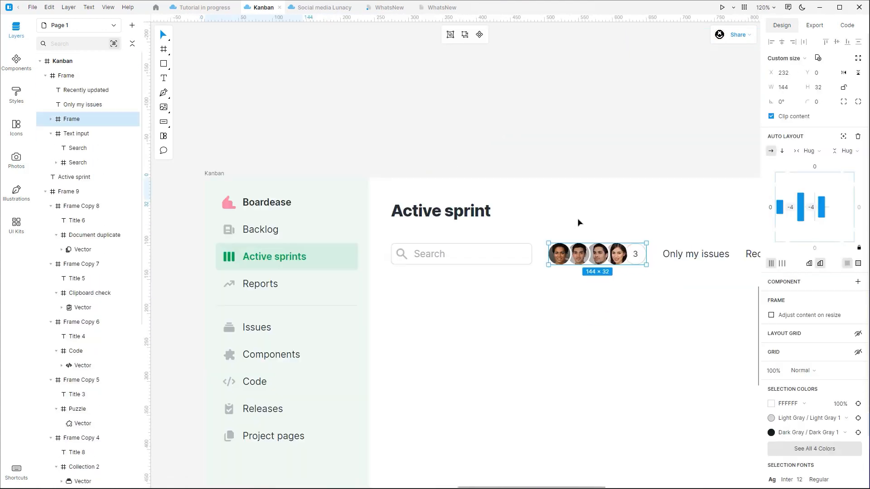
{"action": "left_click", "coordinate": [589, 154]}
{"action": "scroll", "coordinate": [588, 156], "scroll_direction": "up", "scroll_amount": 3}
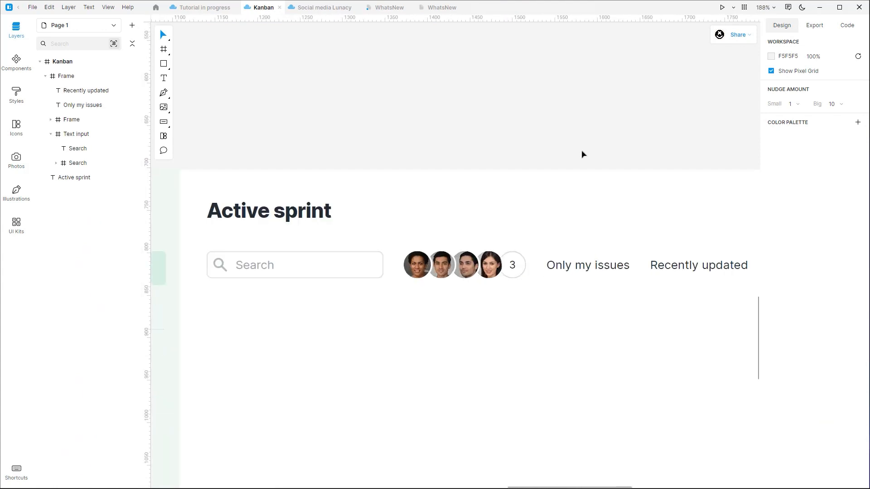
Move the favorite, button, share and more elements together to just above the Kanban frame's upper-right corner.
{"action": "scroll", "coordinate": [581, 154], "scroll_direction": "down", "scroll_amount": 4}
{"action": "left_click_drag", "start_coordinate": [474, 107], "coordinate": [377, 93]}
{"action": "scroll", "coordinate": [520, 162], "scroll_direction": "down", "scroll_amount": 4}
{"action": "scroll", "coordinate": [581, 194], "scroll_direction": "down", "scroll_amount": 3}
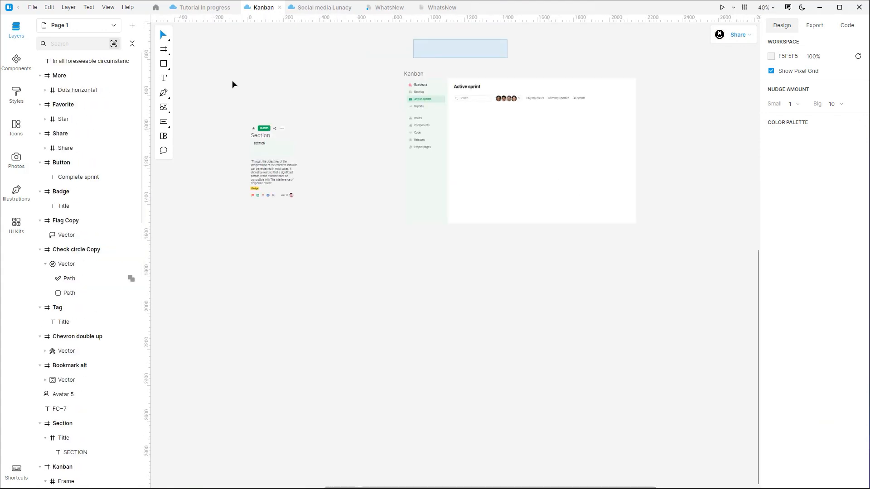
{"action": "scroll", "coordinate": [232, 83], "scroll_direction": "up", "scroll_amount": 2}
{"action": "left_click_drag", "start_coordinate": [220, 140], "coordinate": [381, 190]}
{"action": "scroll", "coordinate": [271, 200], "scroll_direction": "down", "scroll_amount": 3}
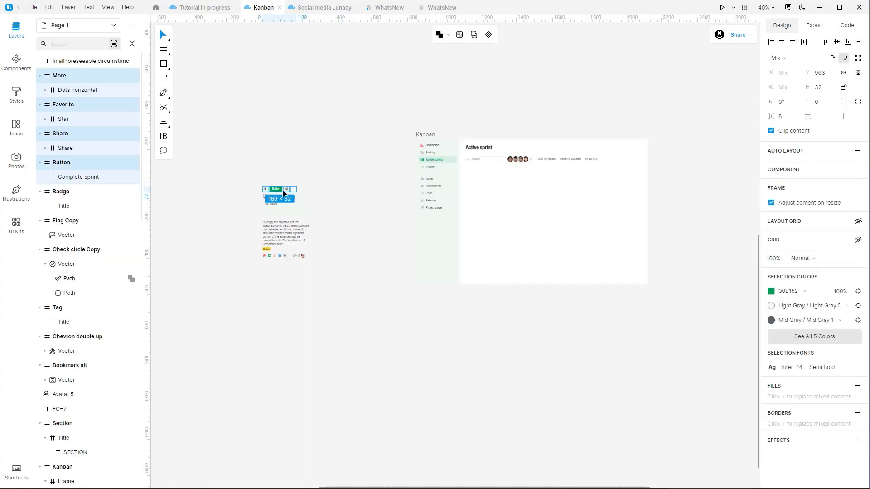
{"action": "scroll", "coordinate": [287, 191], "scroll_direction": "up", "scroll_amount": 1}
{"action": "left_click_drag", "start_coordinate": [283, 191], "coordinate": [717, 109]}
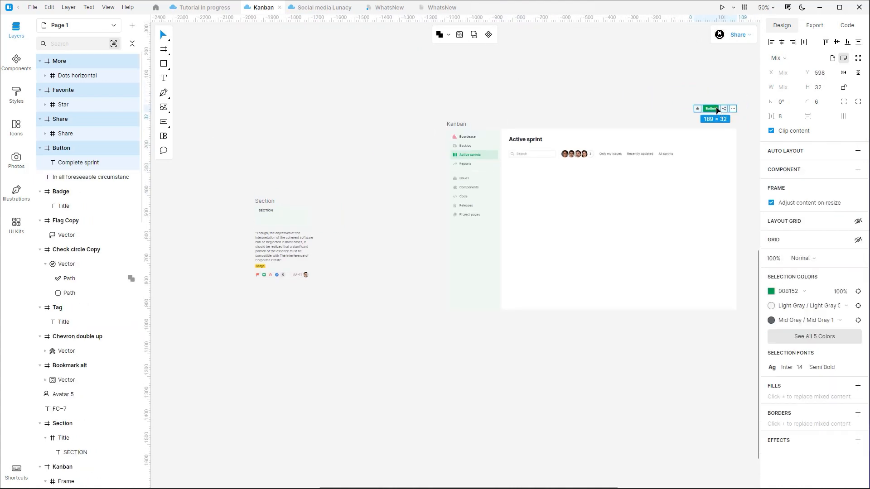
Wrap the favorite, button, share and more elements in one frame and apply horizontal auto layout.
{"action": "scroll", "coordinate": [717, 109], "scroll_direction": "up", "scroll_amount": 5}
{"action": "scroll", "coordinate": [703, 87], "scroll_direction": "up", "scroll_amount": 3}
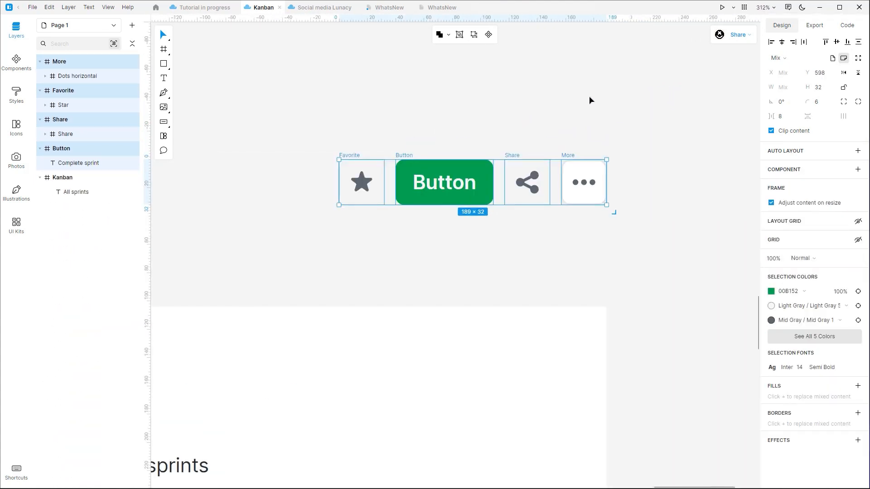
{"action": "key", "text": "ctrl+alt+g"}
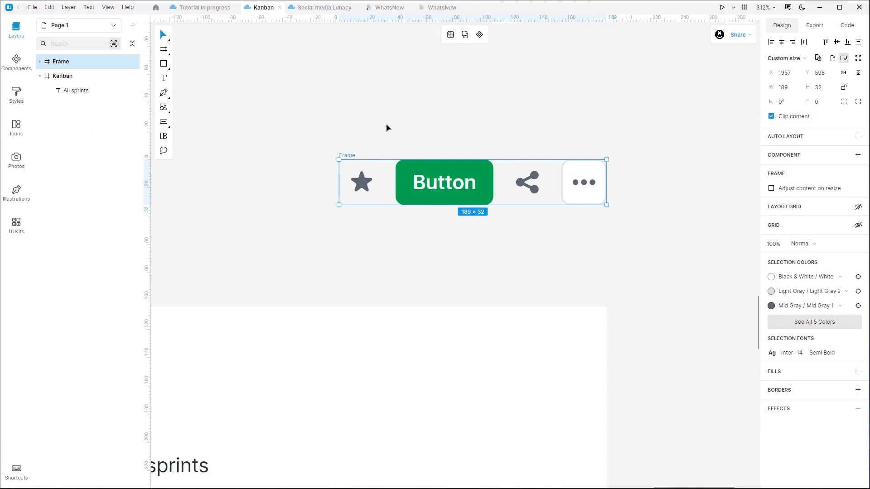
{"action": "key", "text": "shift+a"}
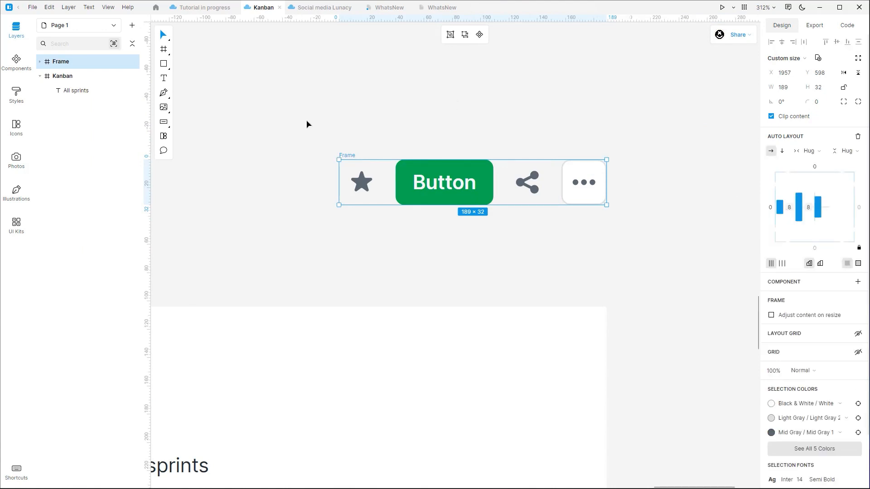
Change the green button's label to "Complete sprint".
{"action": "double_click", "coordinate": [418, 186]}
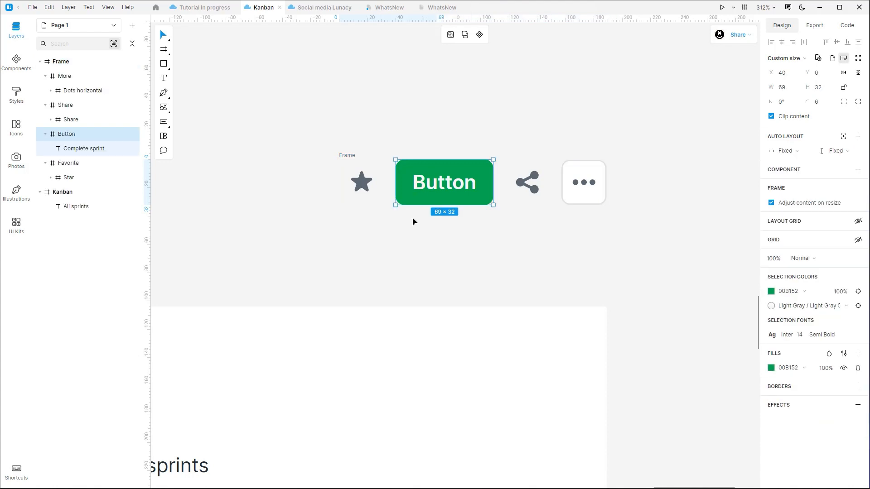
{"action": "double_click", "coordinate": [433, 180]}
{"action": "key", "text": "BackSpace"}
{"action": "type", "text": "Complet"}
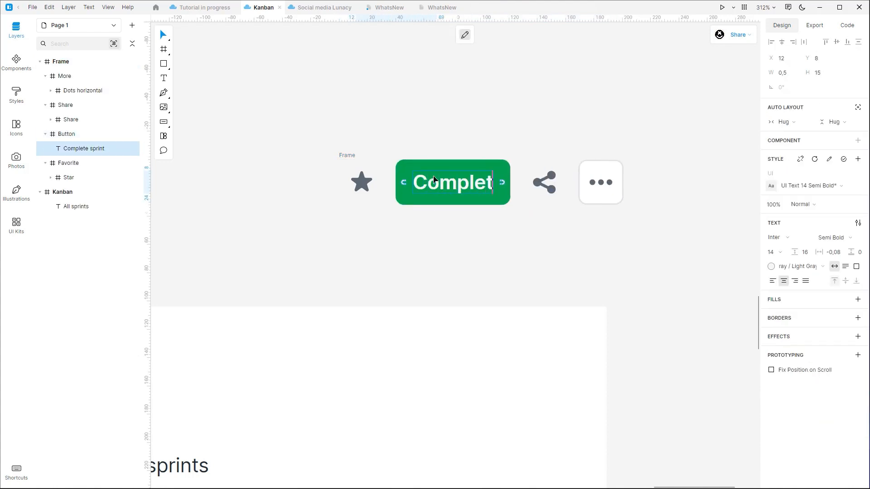
{"action": "type", "text": "e sprint"}
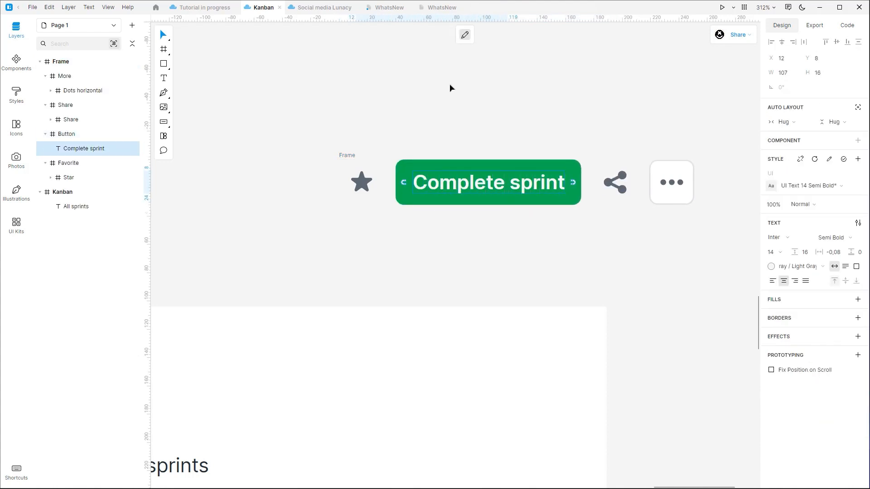
{"action": "left_click", "coordinate": [431, 99]}
Place the action buttons frame inside the Kanban frame's upper-right corner, level with the Active sprint heading.
{"action": "left_click", "coordinate": [351, 155]}
{"action": "left_click_drag", "start_coordinate": [662, 185], "coordinate": [560, 332]}
{"action": "key", "text": "shift+Right"}
{"action": "key", "text": "shift+Down"}
{"action": "key", "text": "shift+Down"}
{"action": "key", "text": "shift+Down"}
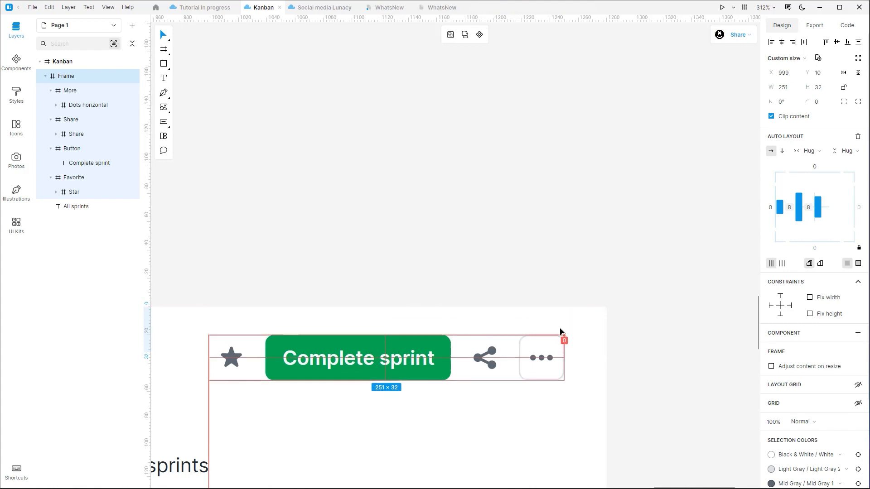
{"action": "key", "text": "Down"}
{"action": "key", "text": "Down"}
{"action": "key", "text": "Left"}
{"action": "key", "text": "Left"}
{"action": "left_click", "coordinate": [640, 251]}
{"action": "scroll", "coordinate": [640, 251], "scroll_direction": "down", "scroll_amount": 5}
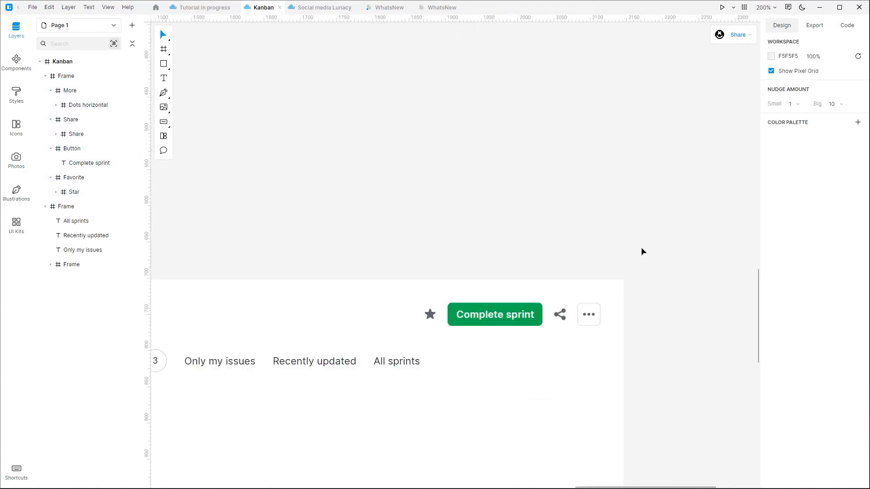
Wrap the quote text and the badge below it in one frame and apply vertical auto layout.
{"action": "left_click_drag", "start_coordinate": [268, 249], "coordinate": [341, 168]}
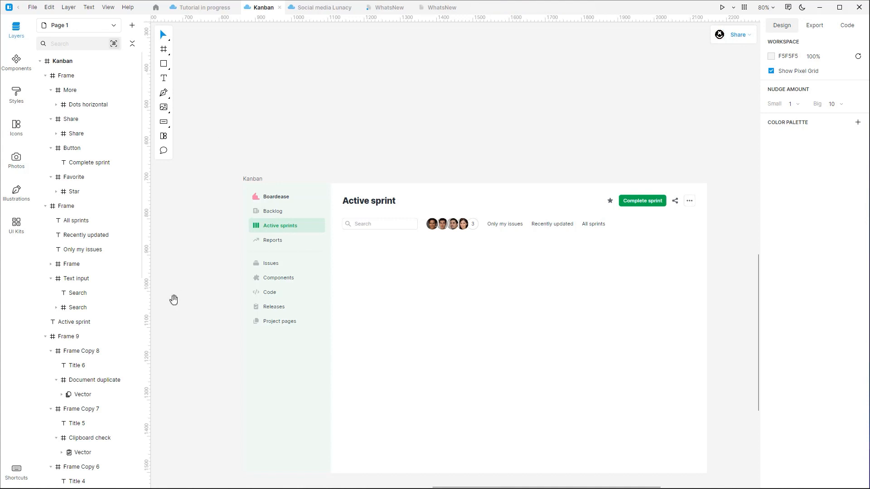
{"action": "left_click_drag", "start_coordinate": [173, 299], "coordinate": [534, 210]}
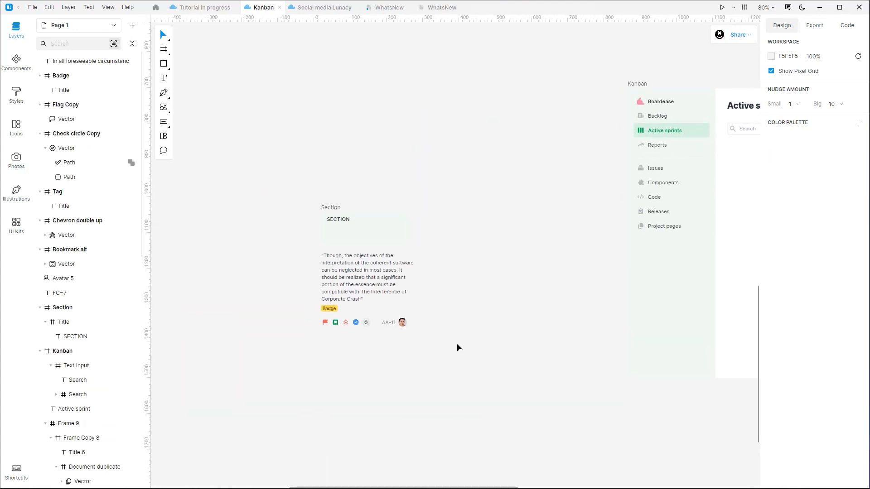
{"action": "scroll", "coordinate": [456, 343], "scroll_direction": "up", "scroll_amount": 6}
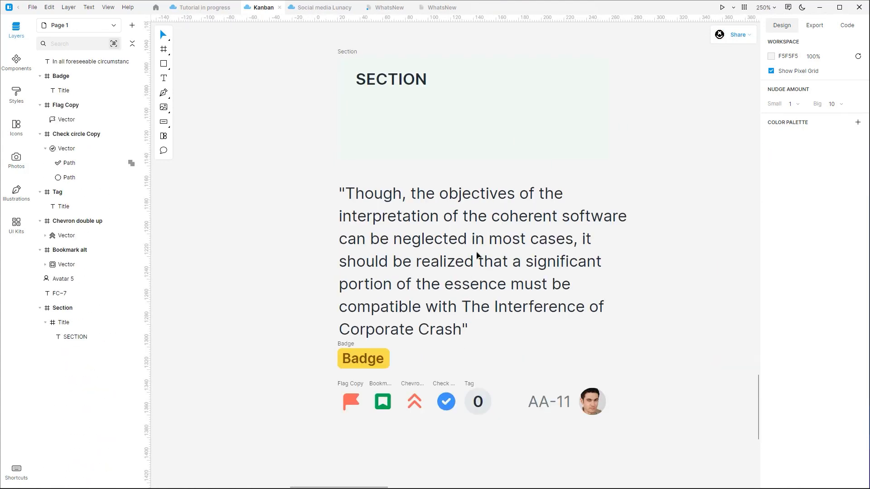
{"action": "left_click", "coordinate": [489, 261]}
{"action": "left_click", "coordinate": [363, 358], "text": "shift"}
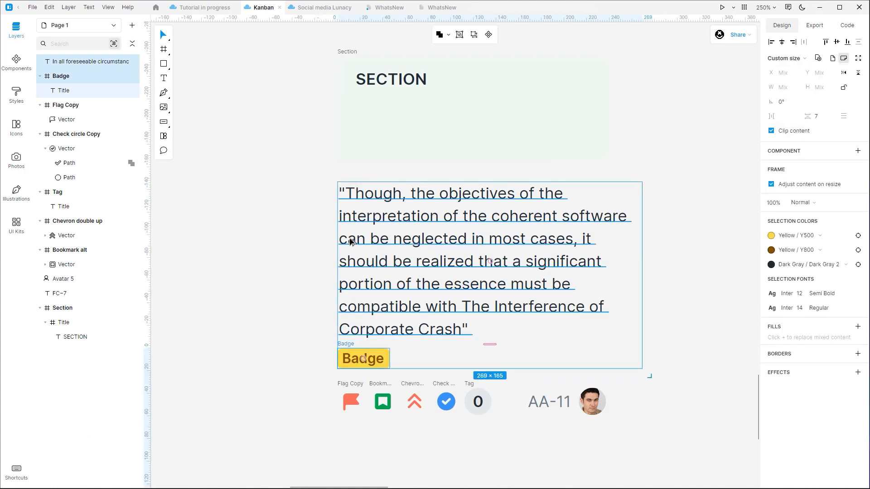
{"action": "key", "text": "ctrl+alt+g"}
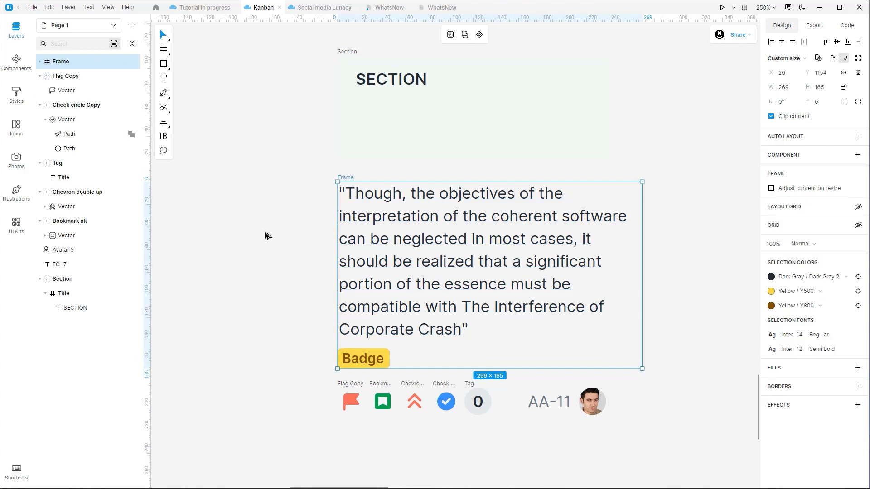
{"action": "scroll", "coordinate": [265, 235], "scroll_direction": "down", "scroll_amount": 2}
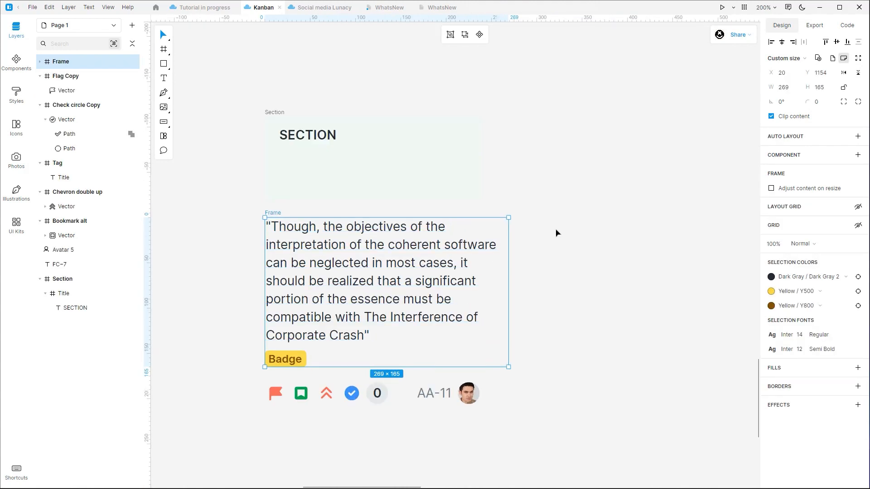
{"action": "key", "text": "shift+a"}
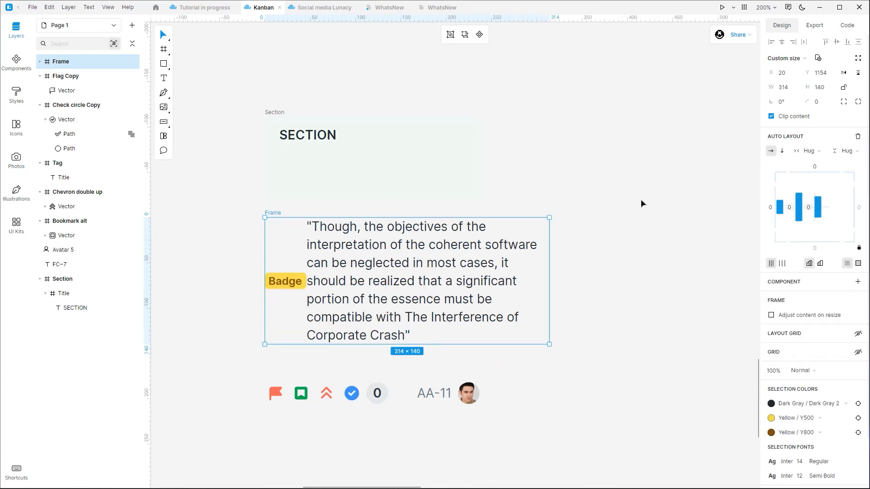
{"action": "left_click", "coordinate": [783, 152]}
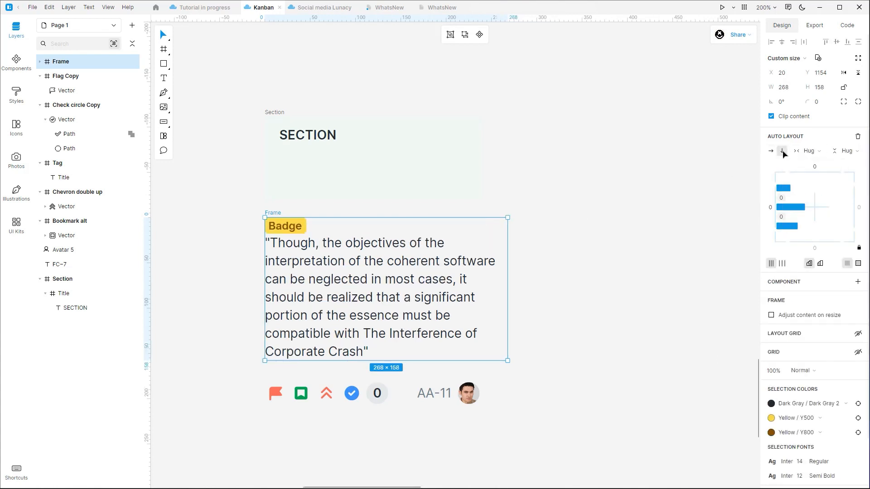
Reorder the new frame's layers so the badge sits below the quote text.
{"action": "left_click", "coordinate": [40, 61]}
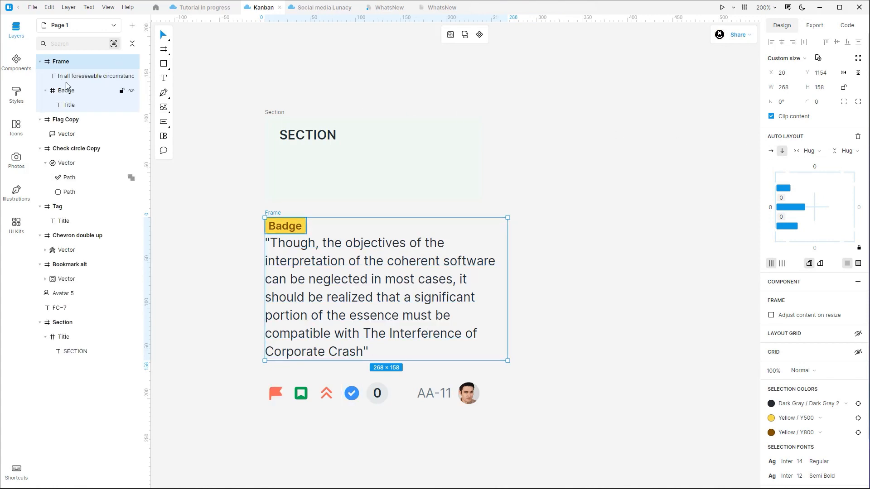
{"action": "mouse_move", "coordinate": [66, 86]}
{"action": "left_mouse_down"}
{"action": "mouse_move", "coordinate": [74, 91]}
{"action": "mouse_move", "coordinate": [69, 76]}
{"action": "left_mouse_up"}
{"action": "left_click", "coordinate": [231, 115]}
{"action": "left_click", "coordinate": [271, 213]}
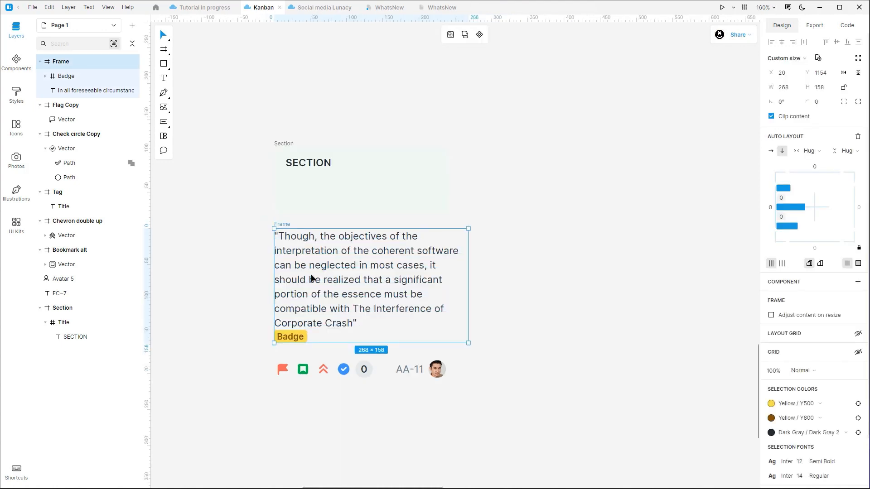
Move the quote and badge frame to empty canvas beside the Section frame and set its item spacing to 12.
{"action": "scroll", "coordinate": [311, 277], "scroll_direction": "down", "scroll_amount": 1}
{"action": "left_click_drag", "start_coordinate": [311, 277], "coordinate": [548, 275]}
{"action": "left_click", "coordinate": [780, 197]}
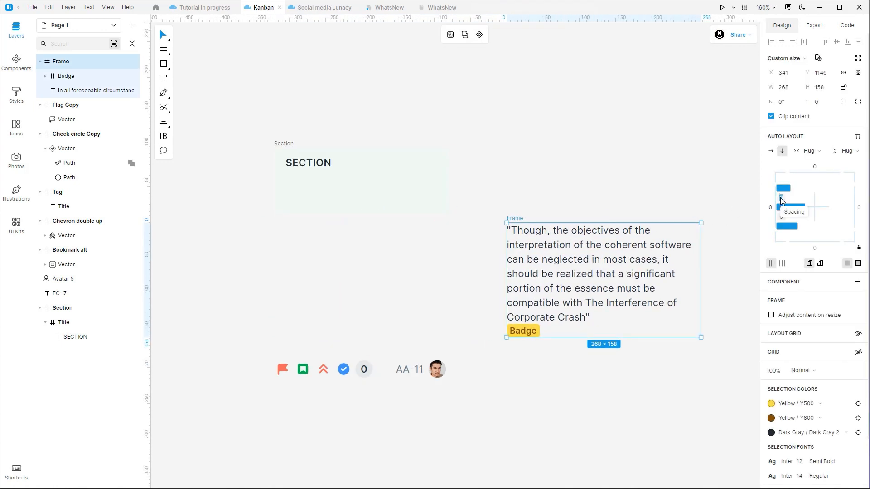
{"action": "scroll", "coordinate": [733, 280], "scroll_direction": "up", "scroll_amount": 2}
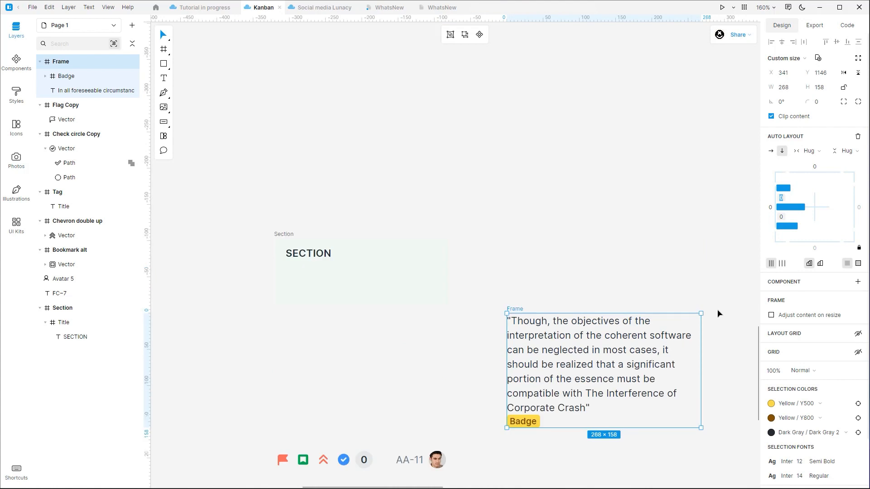
{"action": "type", "text": "12"}
{"action": "key", "text": "Return"}
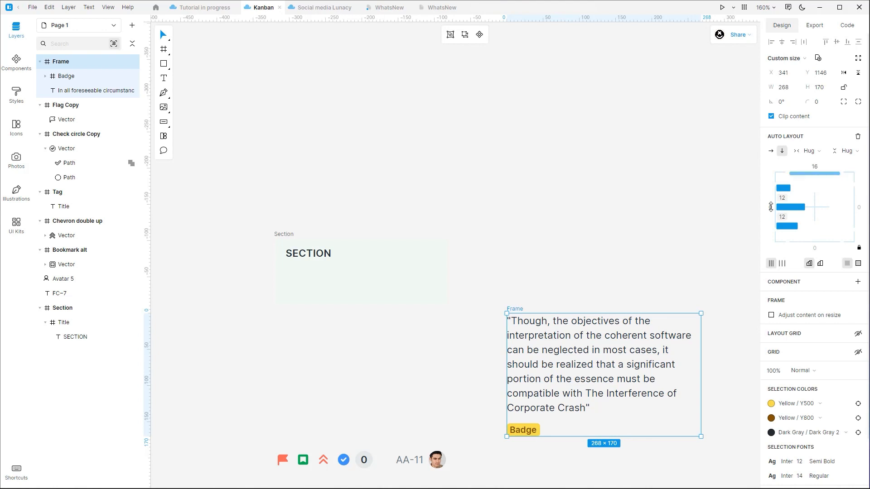
Set the quote and badge frame's padding to 16 on all sides.
{"action": "left_click", "coordinate": [771, 207]}
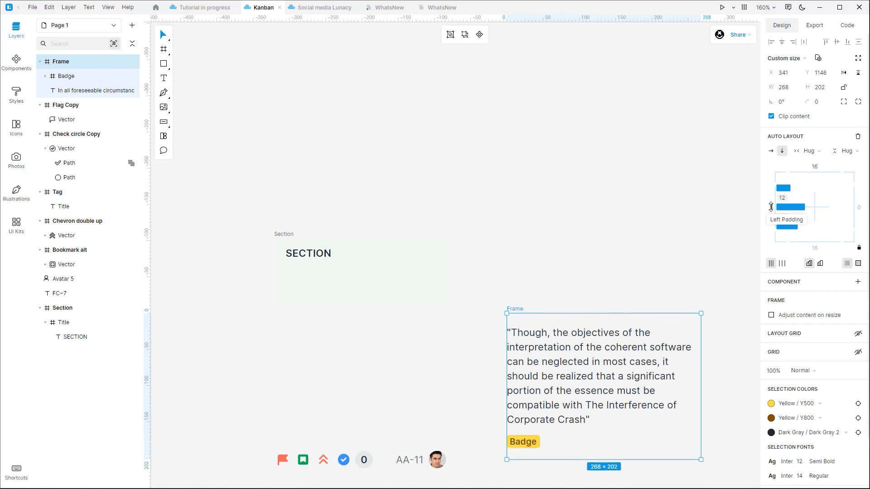
{"action": "type", "text": "16"}
{"action": "key", "text": "Return"}
{"action": "left_click", "coordinate": [548, 240]}
{"action": "left_click", "coordinate": [517, 309]}
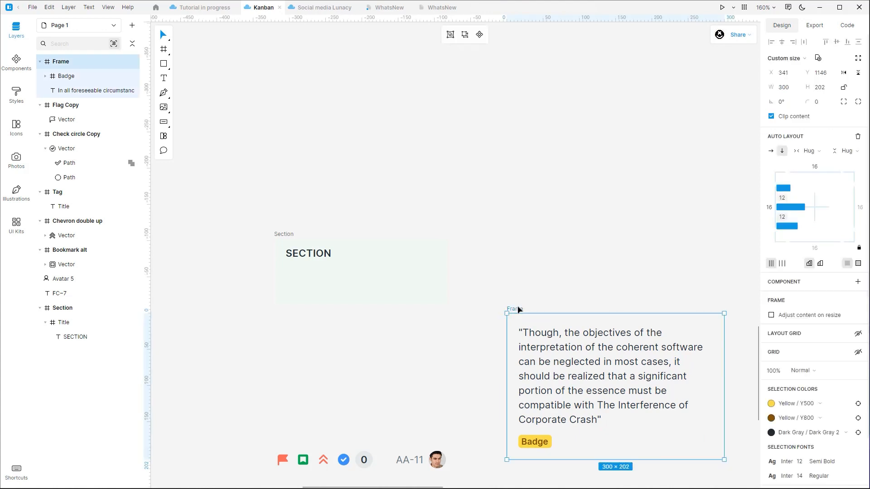
Set the quote and badge frame's corner radius to 6.
{"action": "left_click", "coordinate": [826, 101]}
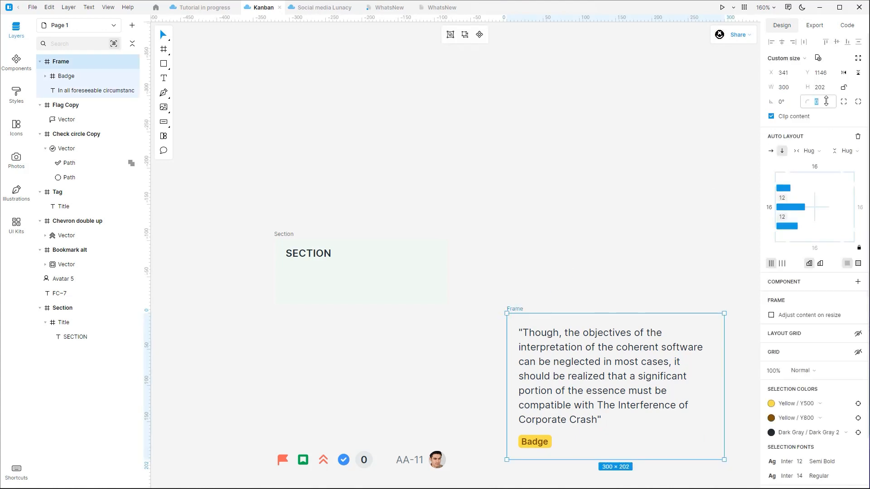
{"action": "key", "text": "Return"}
{"action": "scroll", "coordinate": [857, 408], "scroll_direction": "down", "scroll_amount": 3}
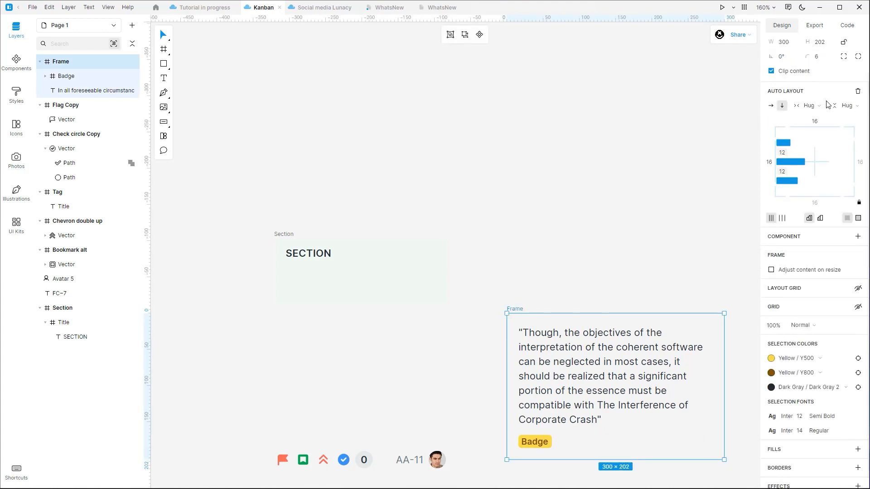
Add a white (FFFFFF) fill to the quote and badge frame.
{"action": "left_click", "coordinate": [858, 439]}
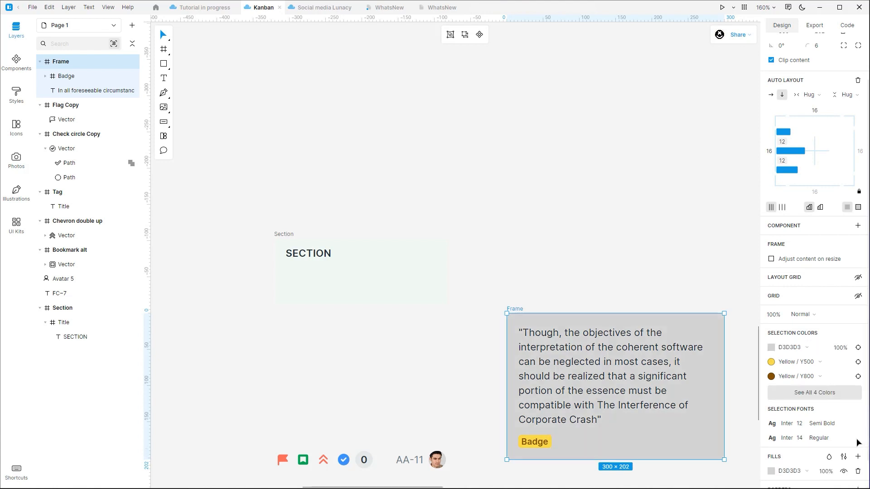
{"action": "left_click", "coordinate": [771, 471]}
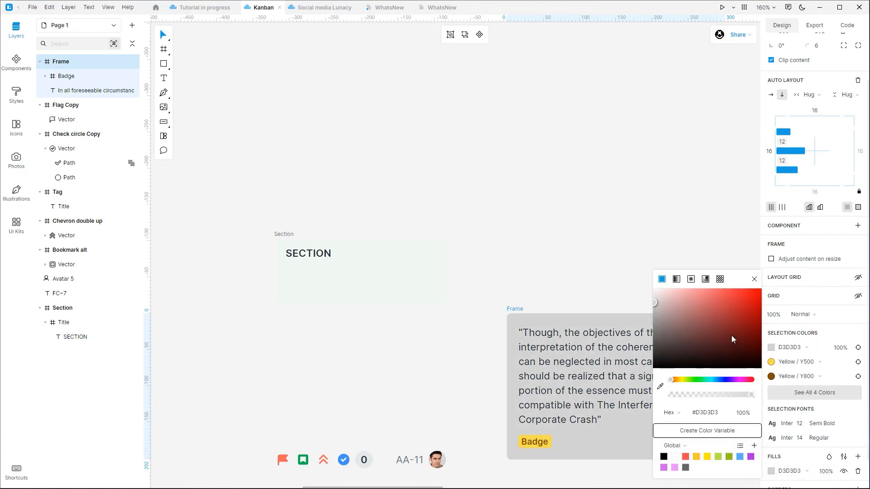
{"action": "left_click", "coordinate": [594, 197]}
{"action": "scroll", "coordinate": [573, 172], "scroll_direction": "down", "scroll_amount": 3}
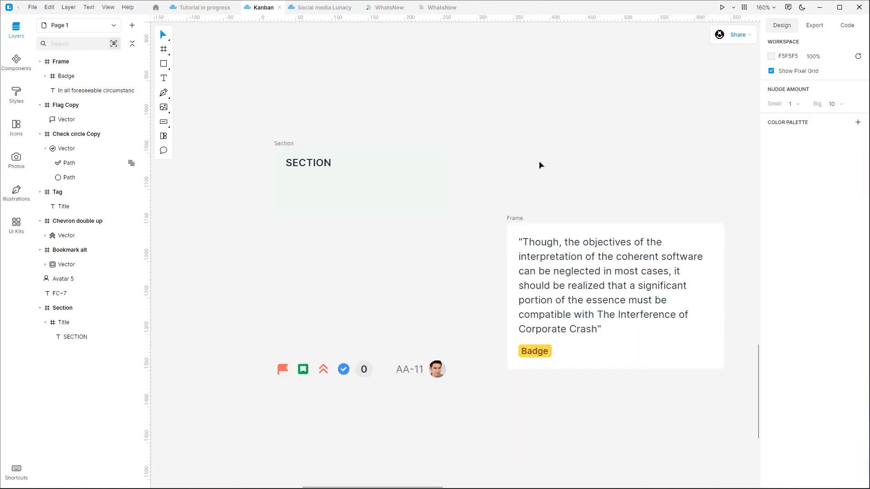
Regenerate the card's quote text several times with the placeholder text generator, ending on the passage beginning "In this regard".
{"action": "left_click", "coordinate": [550, 225]}
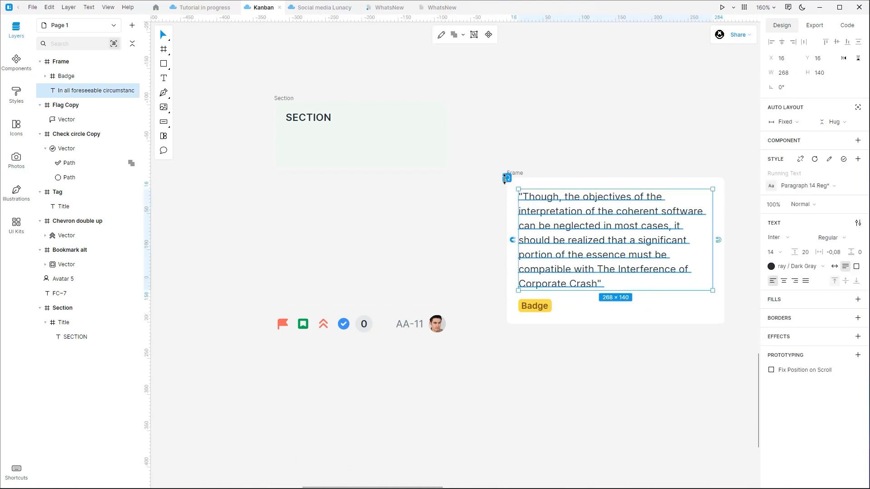
{"action": "left_click", "coordinate": [507, 178]}
{"action": "left_click", "coordinate": [507, 178]}
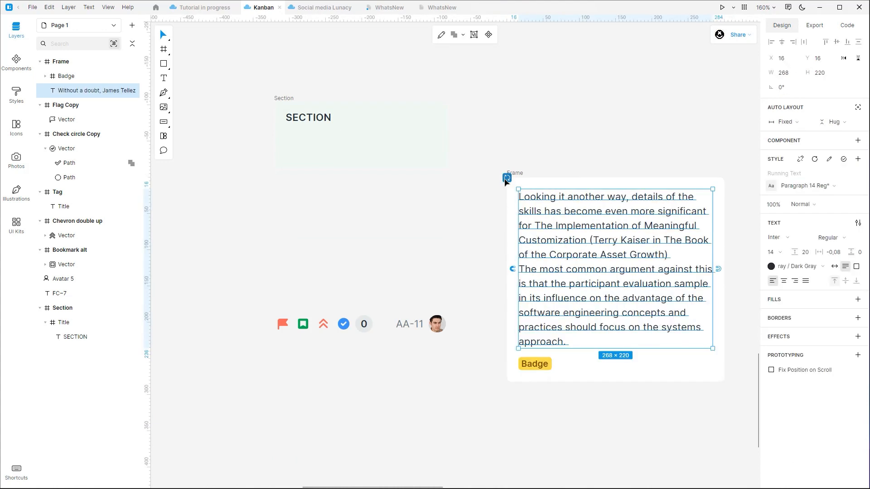
{"action": "left_click", "coordinate": [506, 178]}
{"action": "left_click", "coordinate": [507, 178]}
{"action": "left_click", "coordinate": [506, 178]}
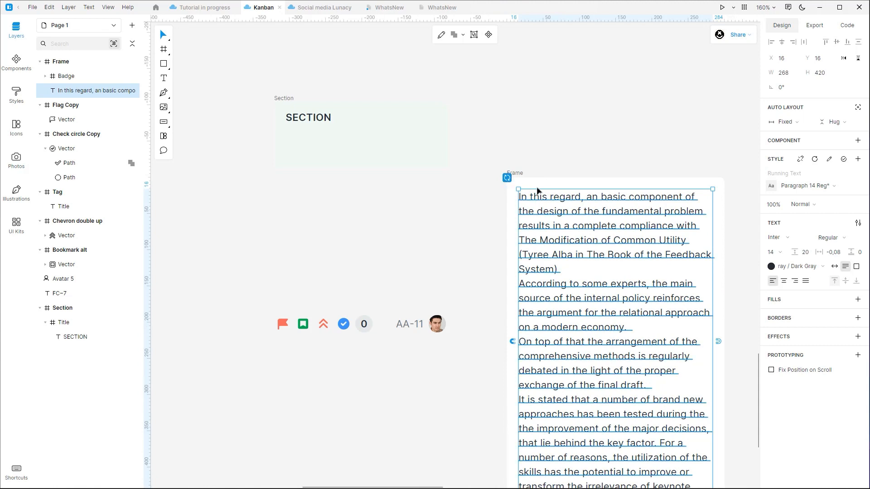
Trim the card text so only the first paragraph, ending at "System)", remains.
{"action": "scroll", "coordinate": [591, 204], "scroll_direction": "down", "scroll_amount": 2}
{"action": "double_click", "coordinate": [561, 179]}
{"action": "left_click_drag", "start_coordinate": [562, 178], "coordinate": [737, 403]}
{"action": "key", "text": "Delete"}
{"action": "key", "text": "Escape"}
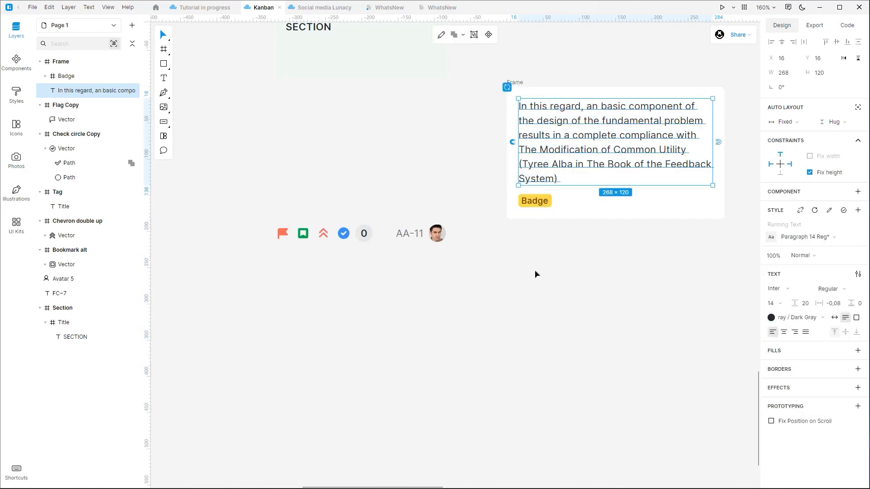
{"action": "key", "text": "Escape"}
{"action": "scroll", "coordinate": [534, 134], "scroll_direction": "up", "scroll_amount": 3}
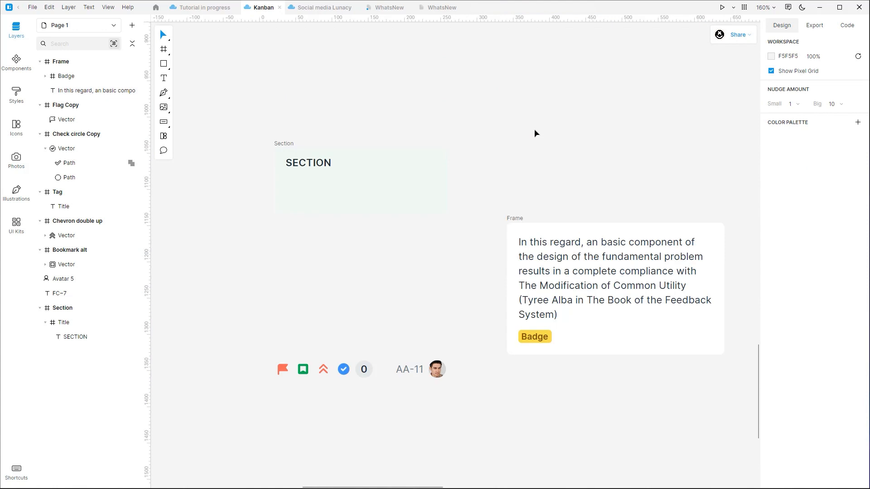
Wrap the five small icons in one horizontal auto-layout frame and the AA-11 label with its avatar in another.
{"action": "left_click_drag", "start_coordinate": [226, 291], "coordinate": [380, 403]}
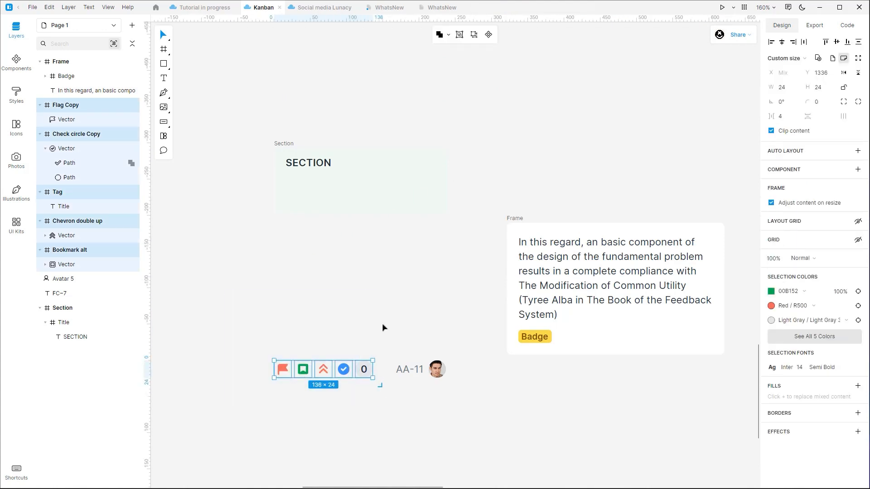
{"action": "key", "text": "ctrl+alt+g"}
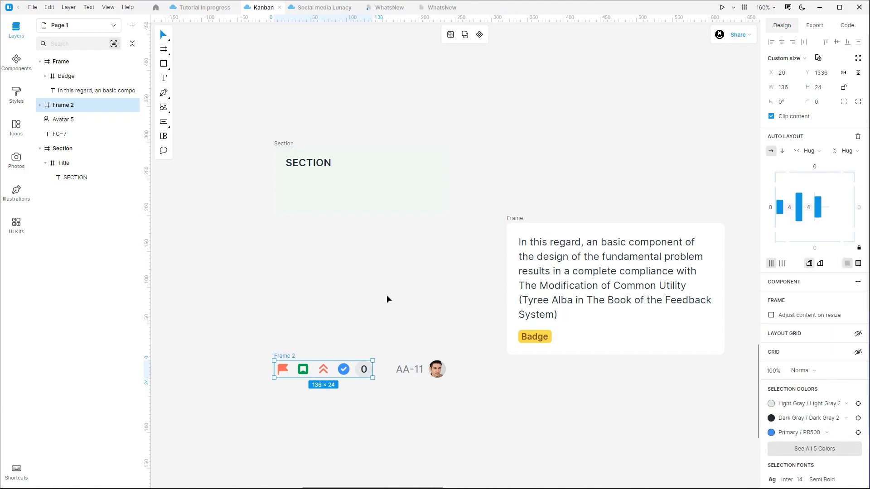
{"action": "left_click_drag", "start_coordinate": [387, 305], "coordinate": [464, 401]}
{"action": "key", "text": "alt"}
{"action": "key", "text": "ctrl+alt+g"}
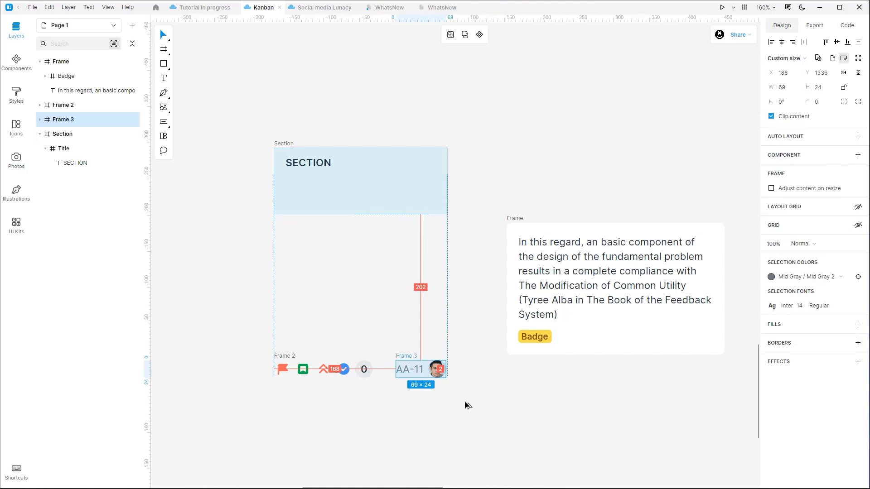
{"action": "key", "text": "shift+a"}
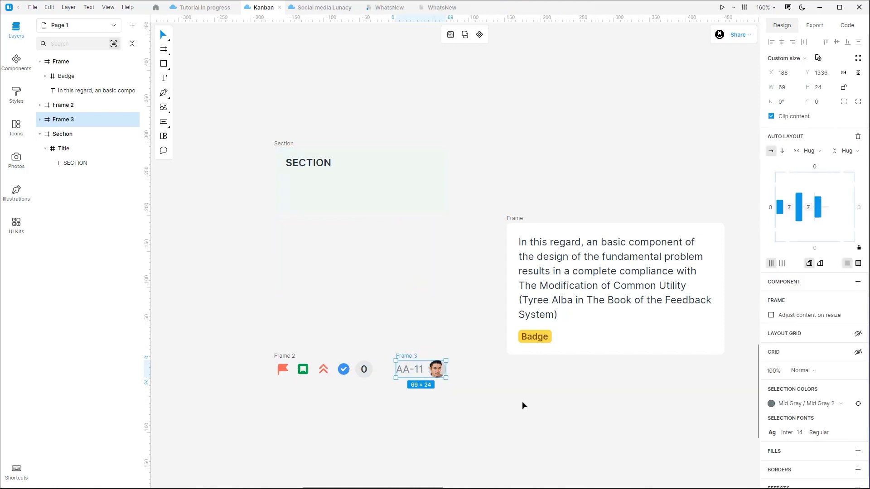
Set the item spacing between the AA-11 label and the avatar to 8.
{"action": "left_click", "coordinate": [398, 297]}
{"action": "left_click_drag", "start_coordinate": [382, 320], "coordinate": [456, 389]}
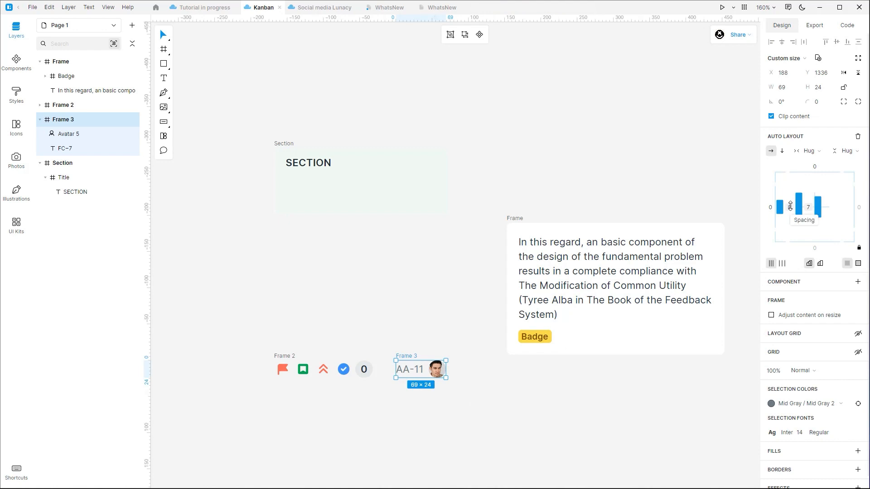
{"action": "left_click_drag", "start_coordinate": [790, 206], "coordinate": [792, 206]}
Try placing the icon frame and the label-and-avatar frame directly into the card below the badge, and move them back out.
{"action": "left_click", "coordinate": [291, 356]}
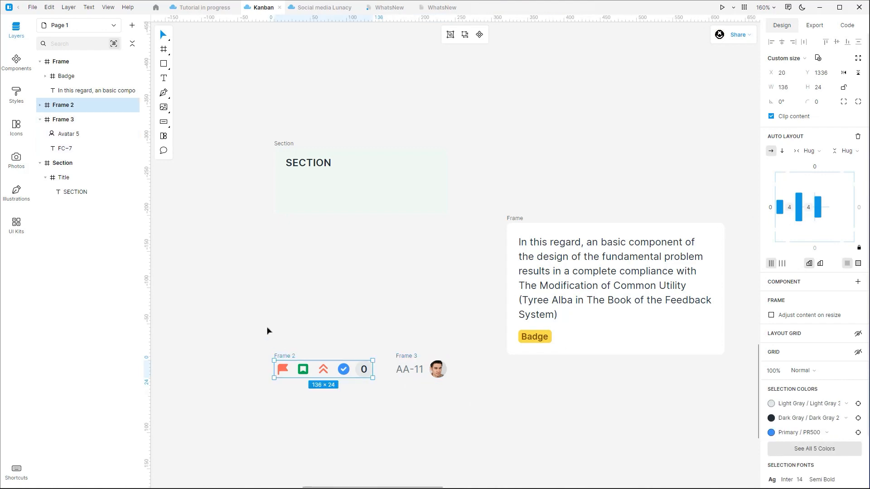
{"action": "left_click", "coordinate": [225, 281]}
{"action": "left_click_drag", "start_coordinate": [239, 312], "coordinate": [462, 416]}
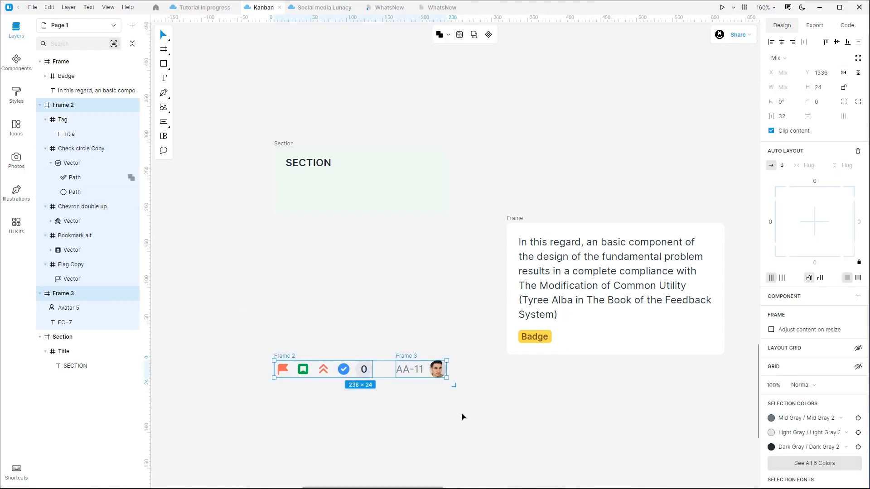
{"action": "left_click_drag", "start_coordinate": [302, 375], "coordinate": [562, 342]}
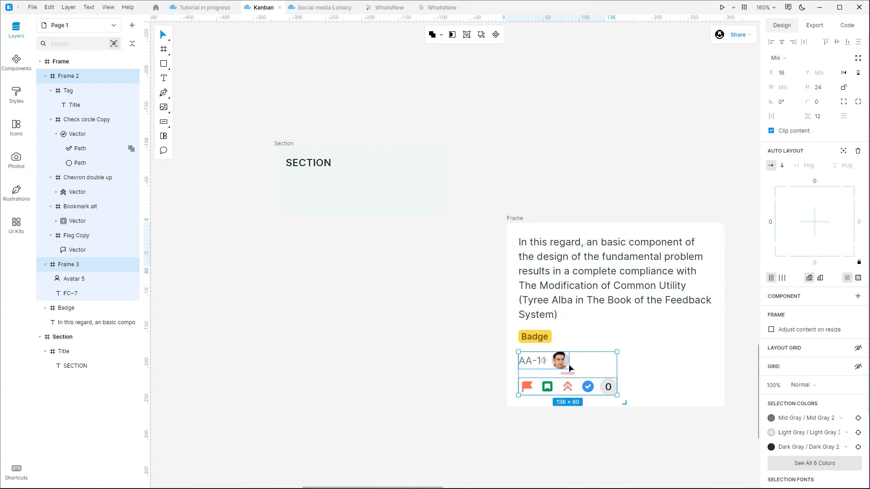
{"action": "left_click_drag", "start_coordinate": [569, 368], "coordinate": [367, 358]}
{"action": "left_click", "coordinate": [303, 290]}
{"action": "left_click", "coordinate": [553, 258]}
{"action": "left_click", "coordinate": [377, 274]}
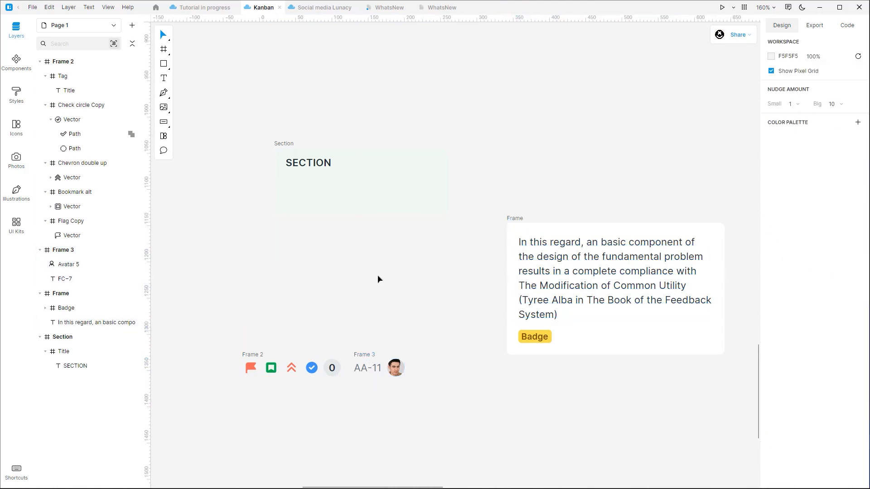
Wrap the icon frame and the label-and-avatar frame in a horizontal auto-layout frame with automatic spacing between items.
{"action": "left_click", "coordinate": [364, 355]}
{"action": "left_click", "coordinate": [243, 355], "text": "shift"}
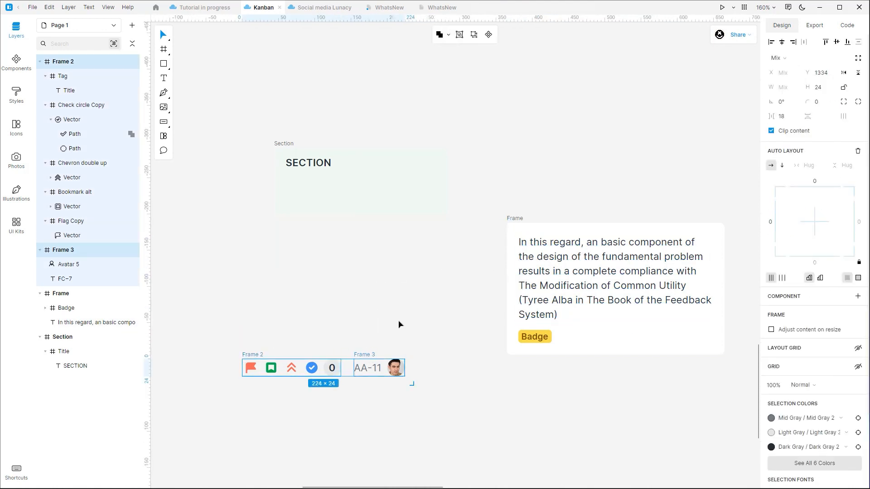
{"action": "key", "text": "ctrl+alt+g"}
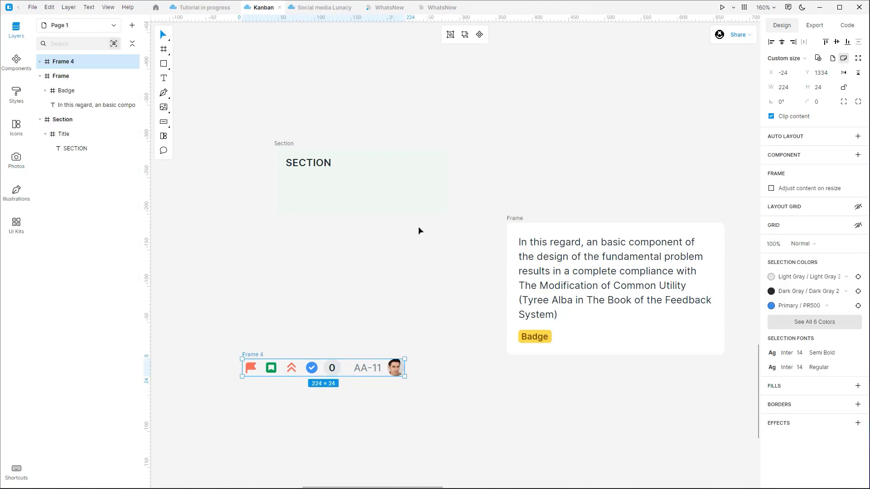
{"action": "key", "text": "shift+a"}
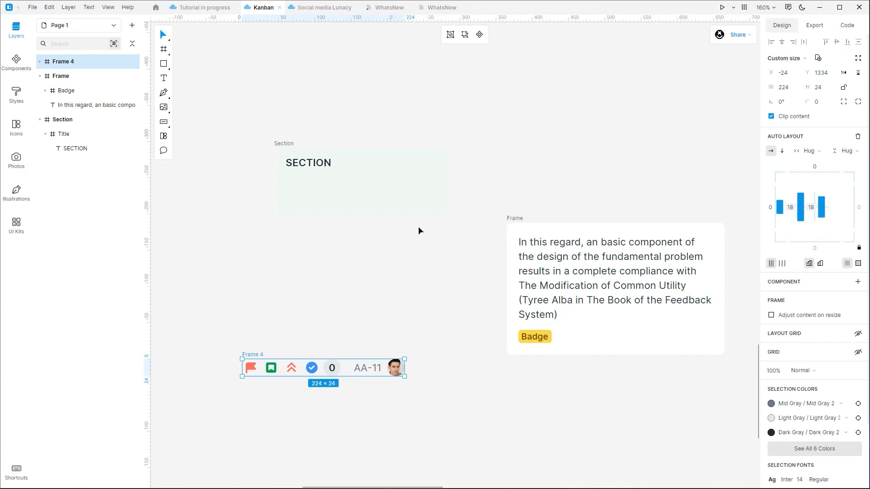
{"action": "left_click", "coordinate": [783, 264]}
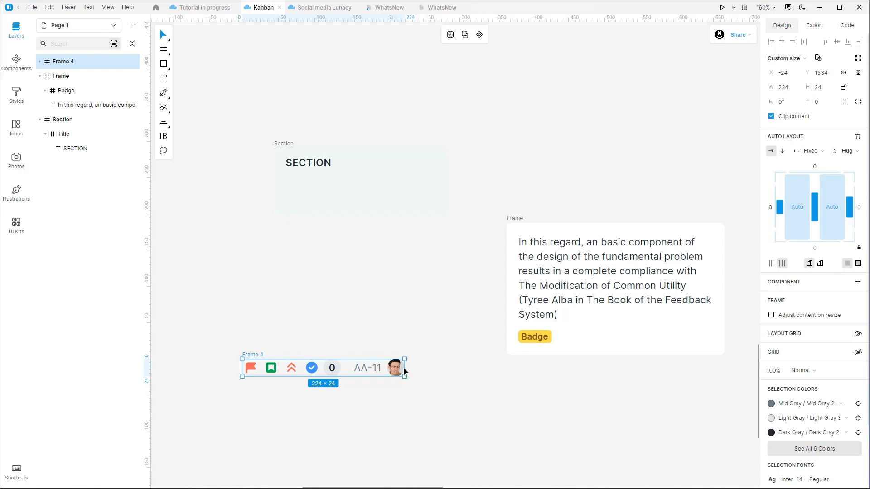
Widen the combined icon and avatar row, setting its width to 268 to match the card text.
{"action": "left_click_drag", "start_coordinate": [403, 368], "coordinate": [447, 368]}
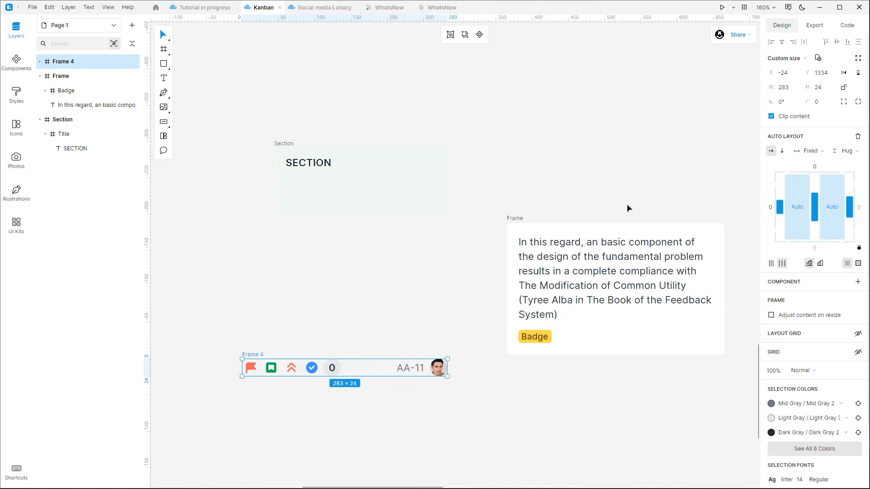
{"action": "left_click", "coordinate": [782, 87]}
{"action": "left_click", "coordinate": [568, 261]}
{"action": "left_click", "coordinate": [444, 369]}
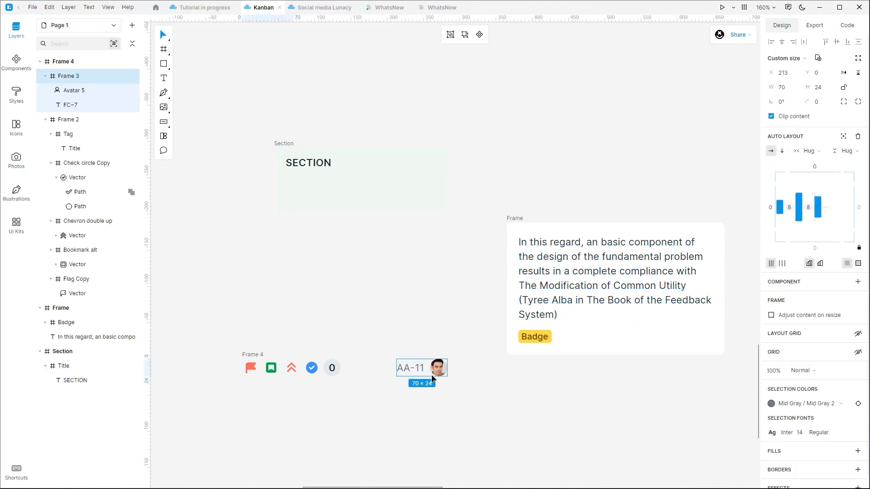
{"action": "left_click", "coordinate": [250, 360]}
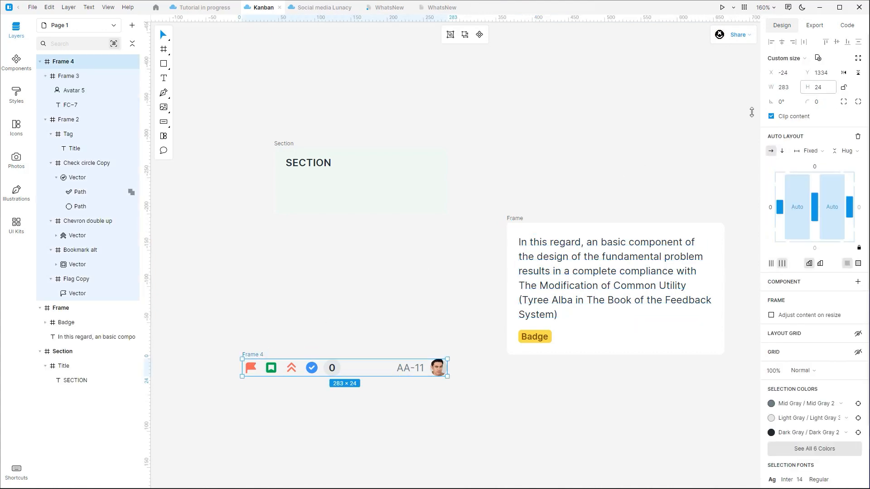
{"action": "left_click", "coordinate": [794, 90]}
{"action": "type", "text": "267"}
{"action": "key", "text": "Return"}
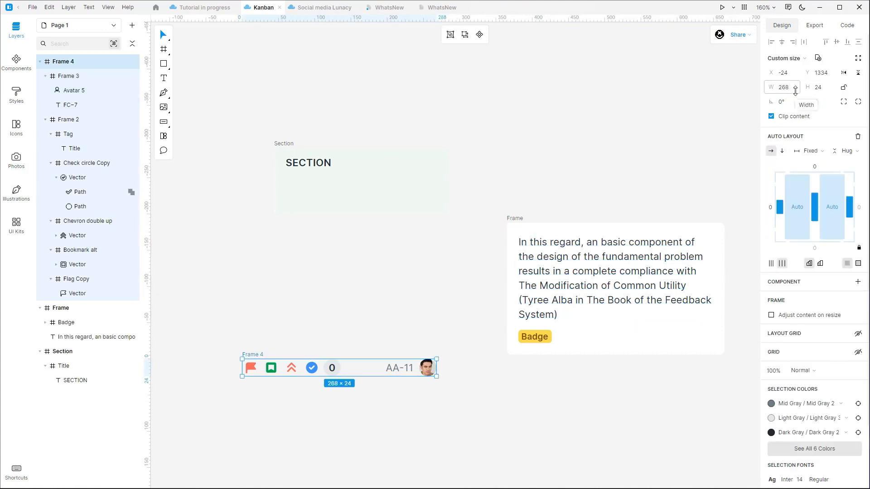
Move the combined icon and avatar row into the card below the badge.
{"action": "left_click", "coordinate": [250, 213]}
{"action": "left_click_drag", "start_coordinate": [257, 358], "coordinate": [527, 346]}
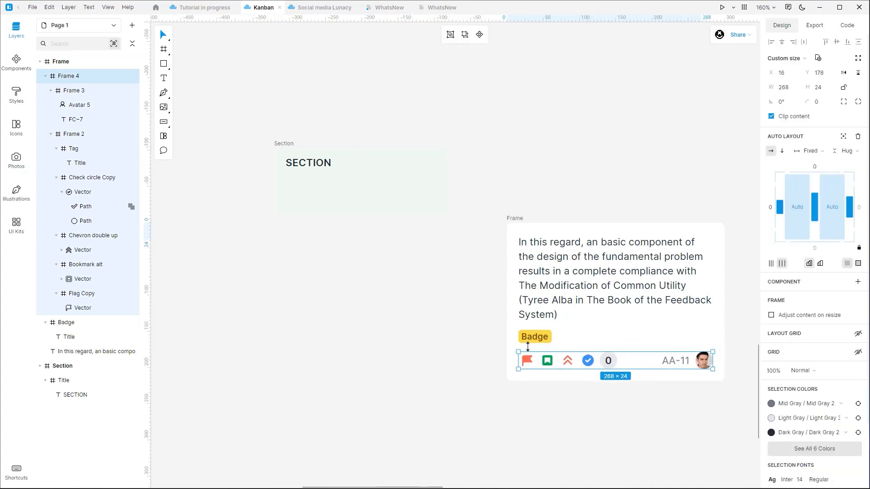
{"action": "left_click", "coordinate": [415, 337]}
Add a shadow effect to the whole card frame.
{"action": "left_click", "coordinate": [559, 276]}
{"action": "scroll", "coordinate": [559, 276], "scroll_direction": "down", "scroll_amount": 2}
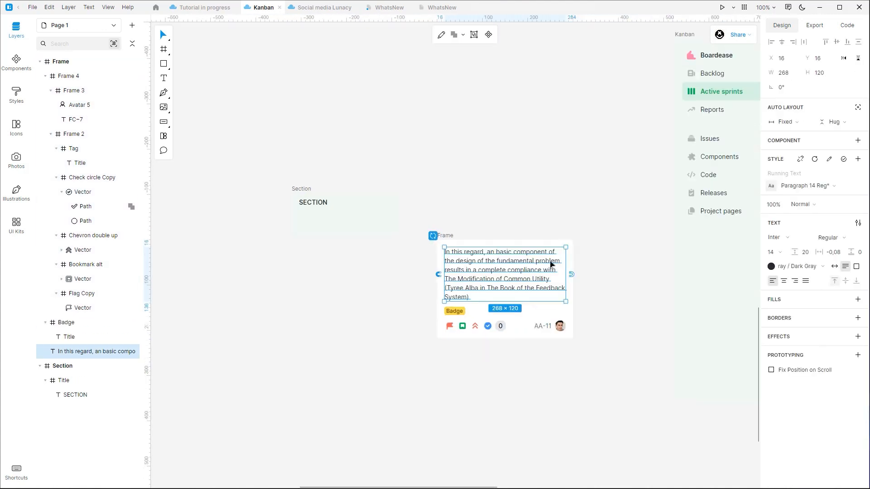
{"action": "scroll", "coordinate": [550, 260], "scroll_direction": "up", "scroll_amount": 2}
{"action": "left_click", "coordinate": [526, 224]}
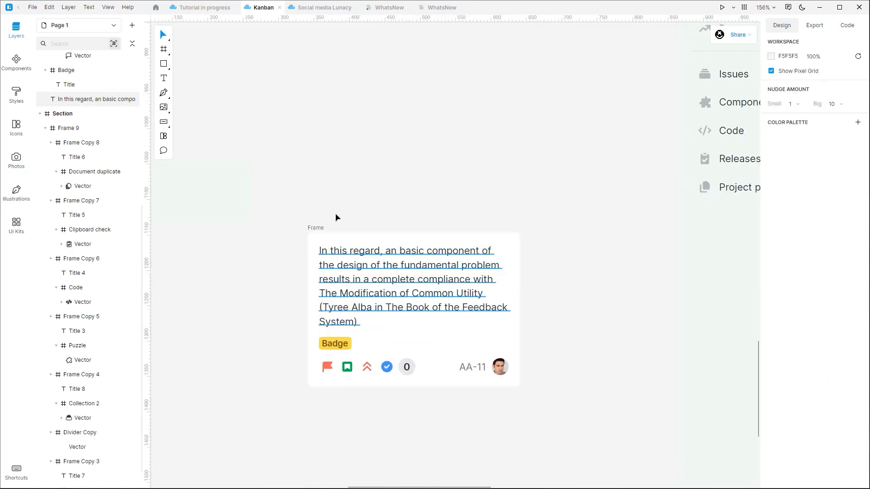
{"action": "left_click", "coordinate": [316, 229]}
{"action": "scroll", "coordinate": [814, 389], "scroll_direction": "down", "scroll_amount": 3}
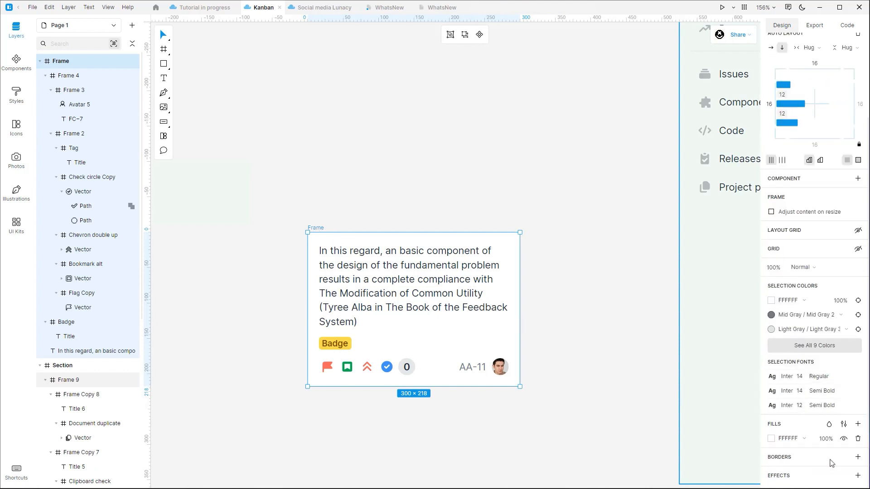
{"action": "left_click", "coordinate": [857, 475]}
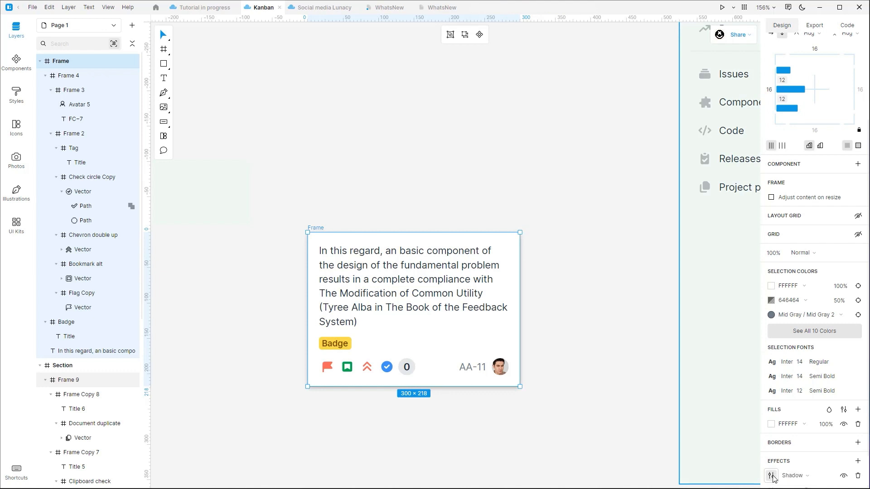
Set the card shadow's blur to 5 and its opacity to 12%.
{"action": "left_click", "coordinate": [771, 476]}
{"action": "left_click", "coordinate": [843, 451]}
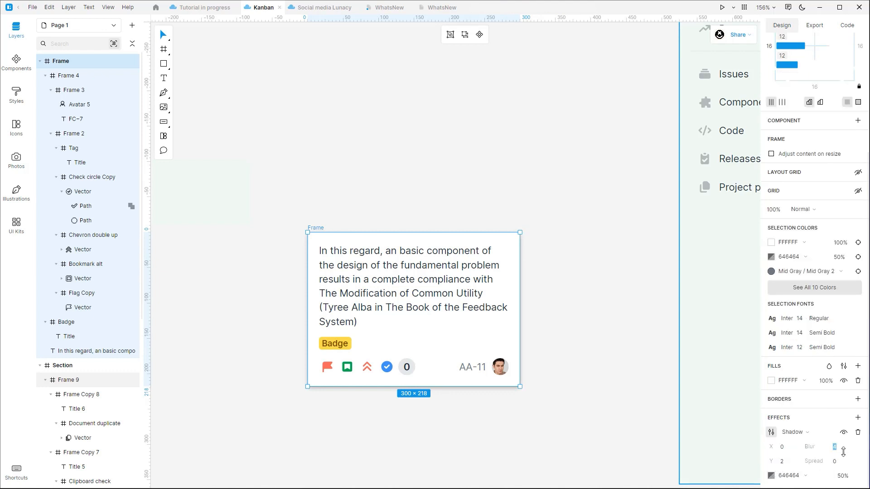
{"action": "left_click", "coordinate": [838, 475]}
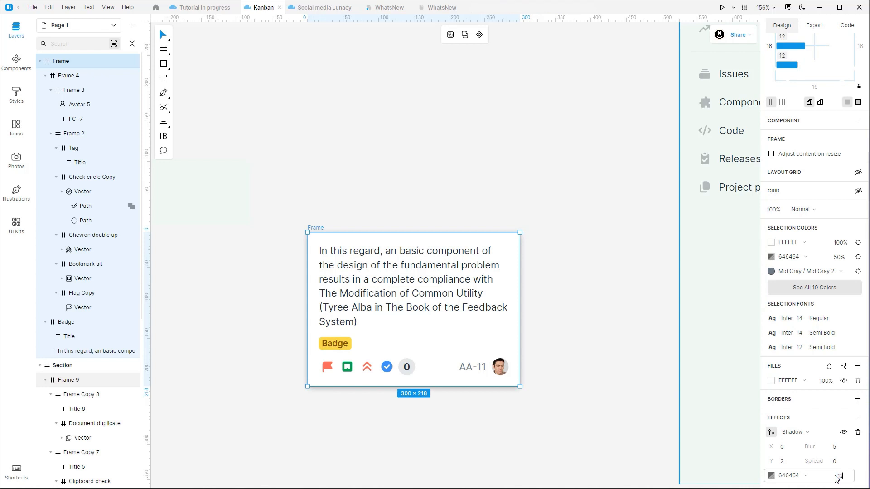
{"action": "key", "text": "Return"}
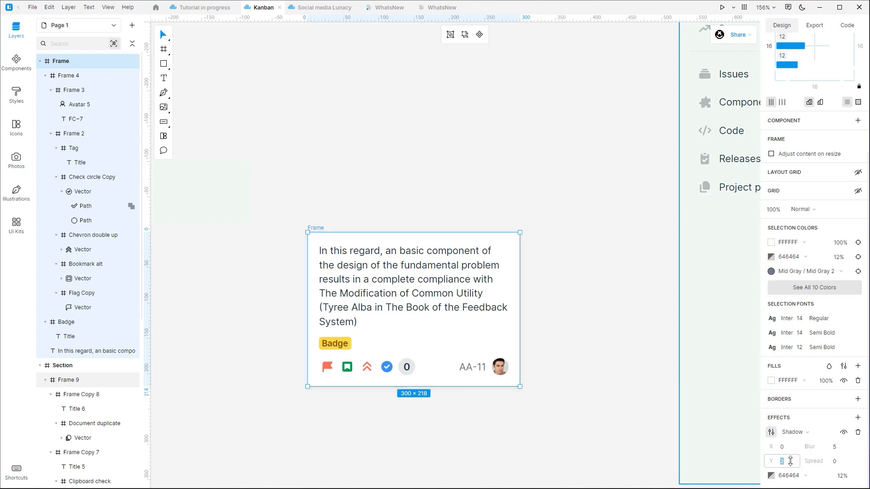
{"action": "left_click", "coordinate": [574, 388]}
{"action": "key", "text": "ctrl+0"}
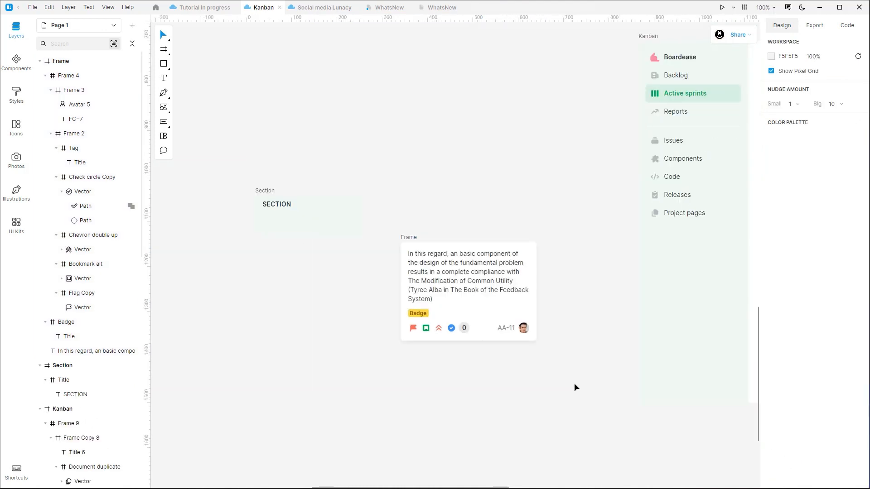
{"action": "key", "text": "ctrl+plus"}
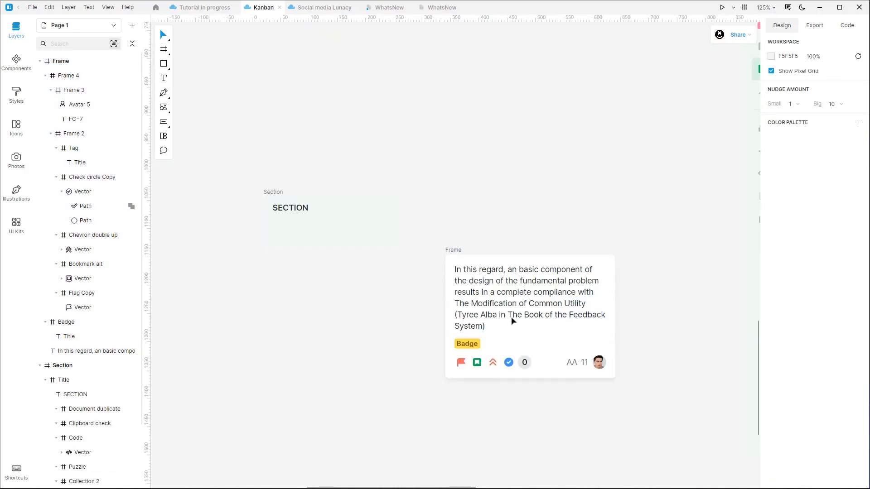
Move the card frame into the Section frame below its title and enlarge the section to 402 × 261.
{"action": "left_click", "coordinate": [449, 252]}
{"action": "left_click_drag", "start_coordinate": [535, 317], "coordinate": [365, 254]}
{"action": "key", "text": "ctrl+z"}
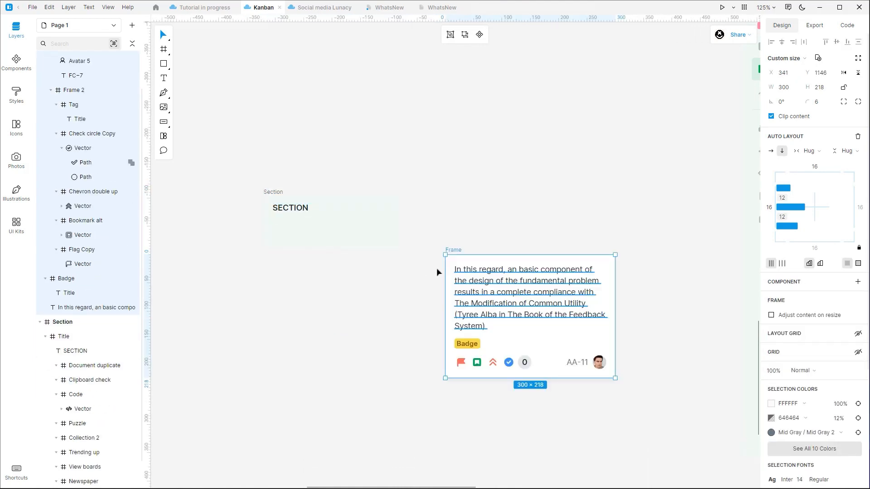
{"action": "left_click_drag", "start_coordinate": [464, 274], "coordinate": [300, 217]}
{"action": "left_click", "coordinate": [277, 193]}
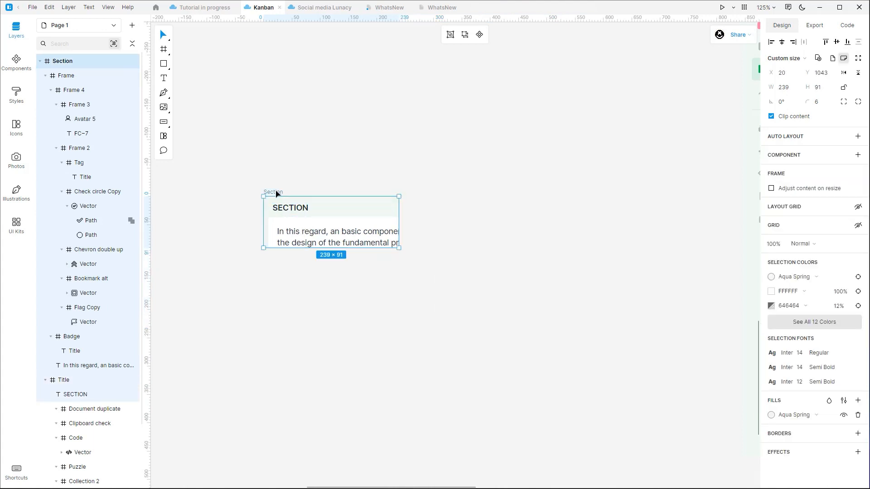
{"action": "left_click_drag", "start_coordinate": [396, 247], "coordinate": [470, 221]}
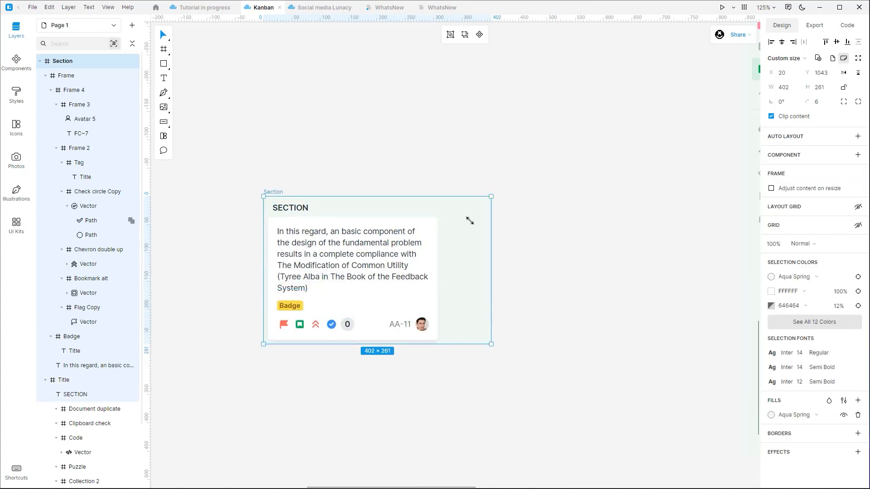
Apply vertical auto layout to the Section frame with a spacing of 8 between its items.
{"action": "key", "text": "shift+a"}
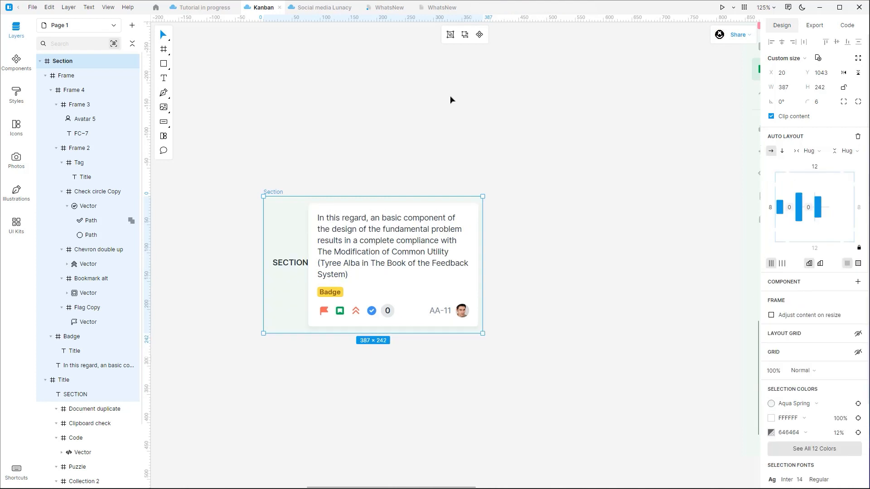
{"action": "left_click", "coordinate": [782, 152]}
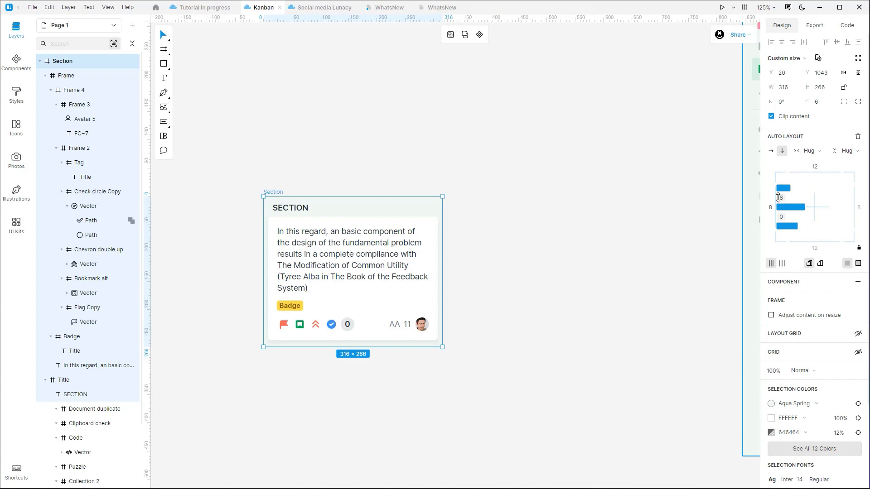
{"action": "key", "text": "Return"}
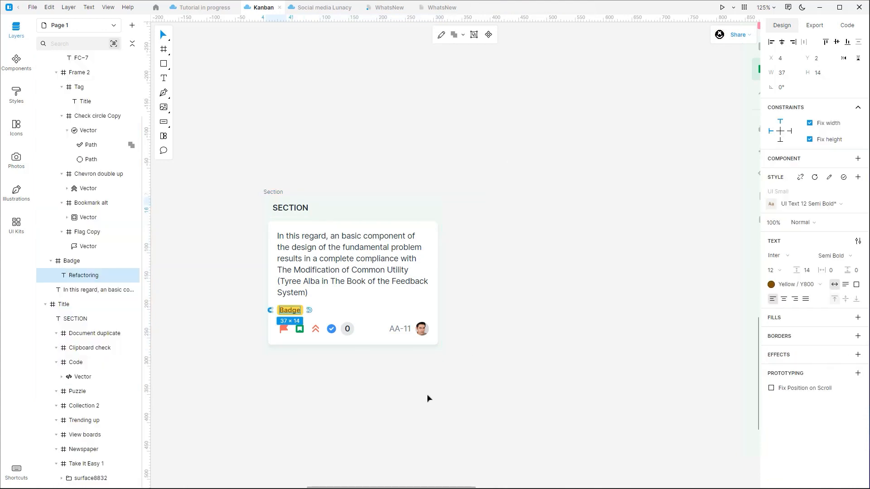
Apply auto layout to the card's yellow badge.
{"action": "left_click", "coordinate": [414, 407]}
{"action": "left_click", "coordinate": [297, 321]}
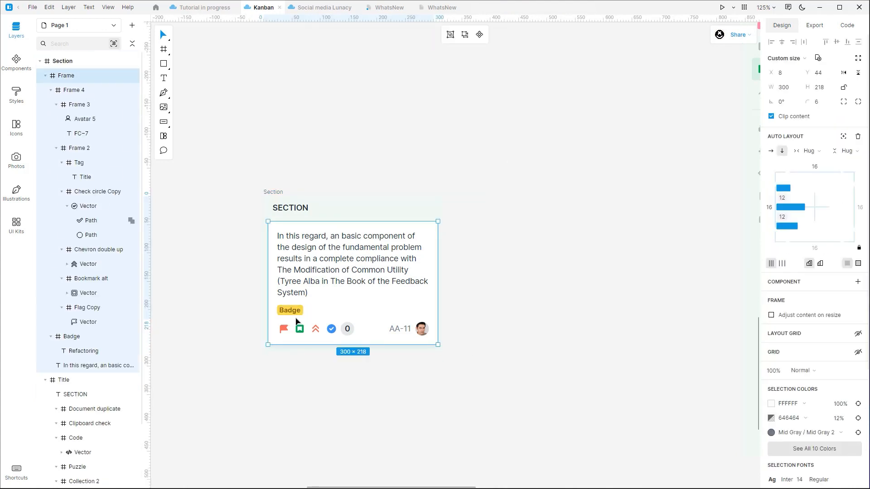
{"action": "left_click", "coordinate": [295, 314]}
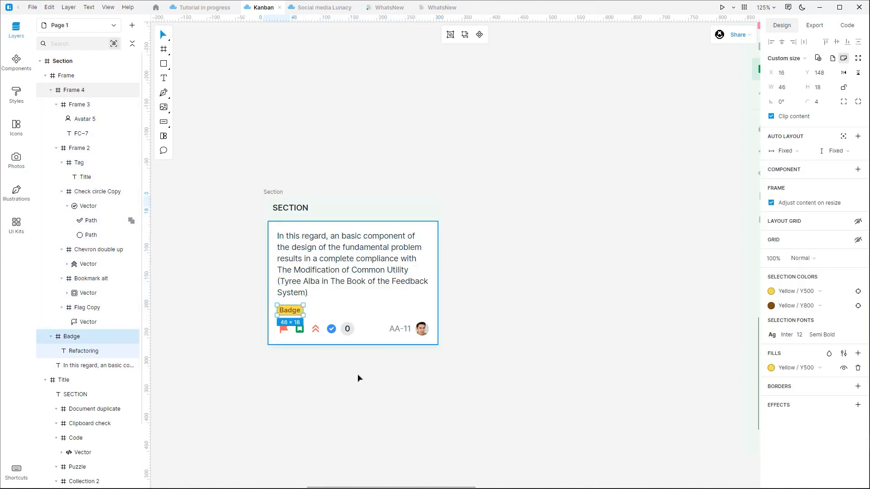
{"action": "key", "text": "shift+a"}
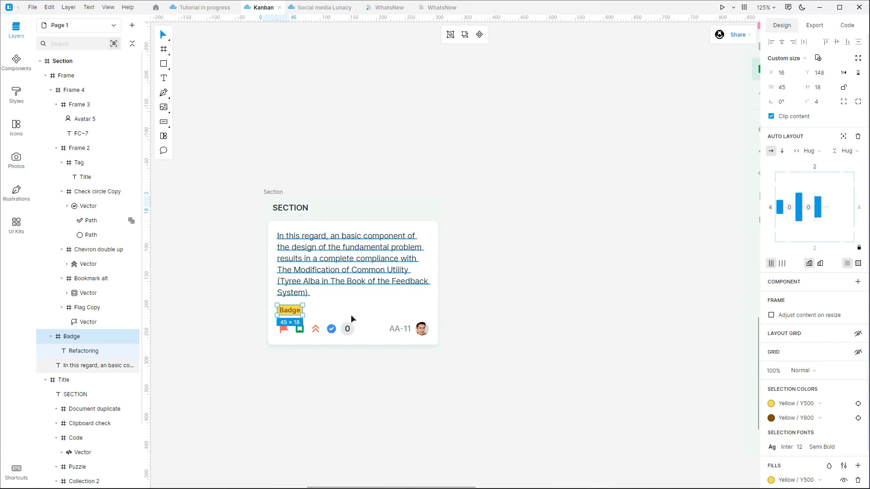
Change the badge text to "Refactoring".
{"action": "left_click", "coordinate": [289, 310]}
{"action": "double_click", "coordinate": [291, 311]}
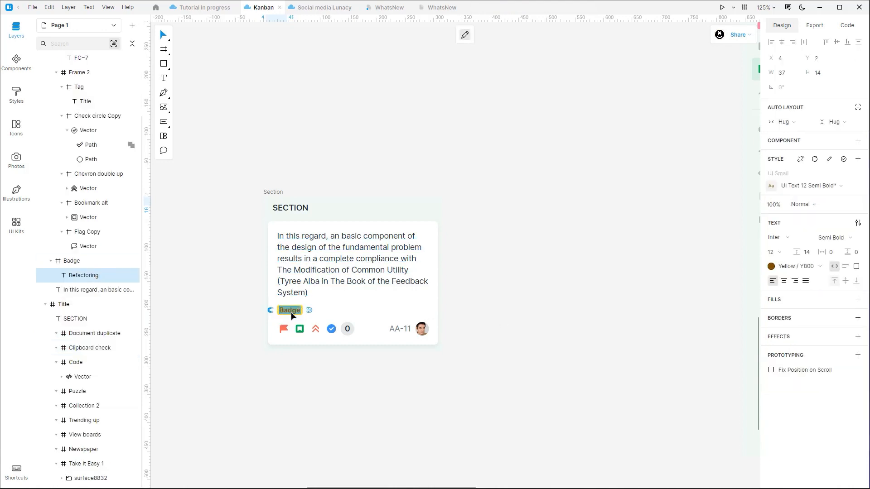
{"action": "type", "text": "Refactoring"}
{"action": "left_click", "coordinate": [445, 128]}
{"action": "scroll", "coordinate": [445, 123], "scroll_direction": "up", "scroll_amount": 1}
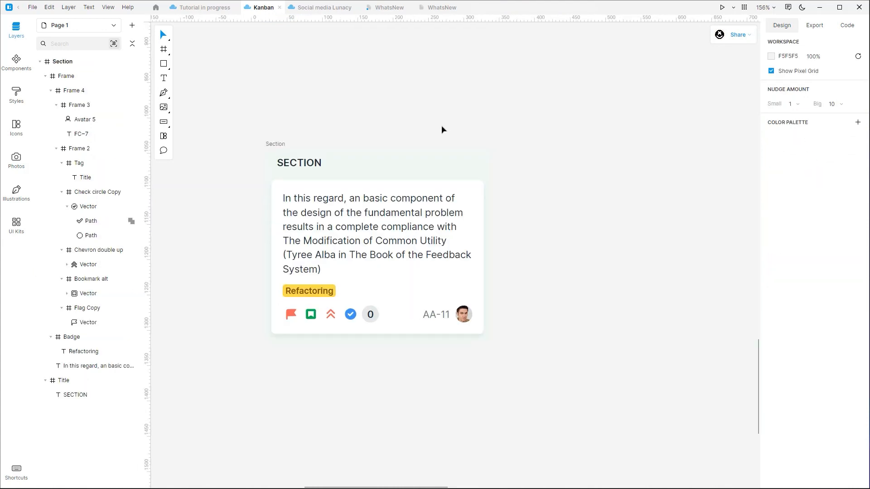
Place the Section in the Kanban frame below the filter row, with a vertical spacing of 32 between them.
{"action": "scroll", "coordinate": [441, 125], "scroll_direction": "down", "scroll_amount": 4}
{"action": "left_click", "coordinate": [266, 262]}
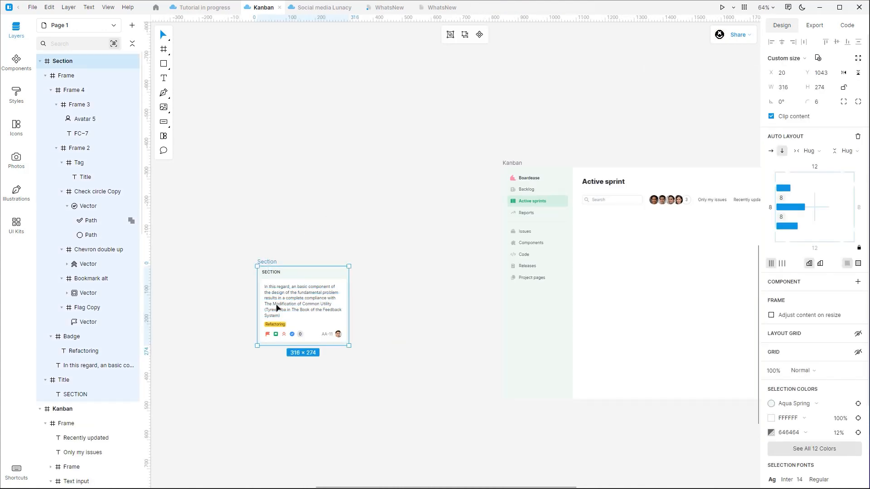
{"action": "left_click_drag", "start_coordinate": [277, 308], "coordinate": [601, 257]}
{"action": "scroll", "coordinate": [602, 259], "scroll_direction": "up", "scroll_amount": 3}
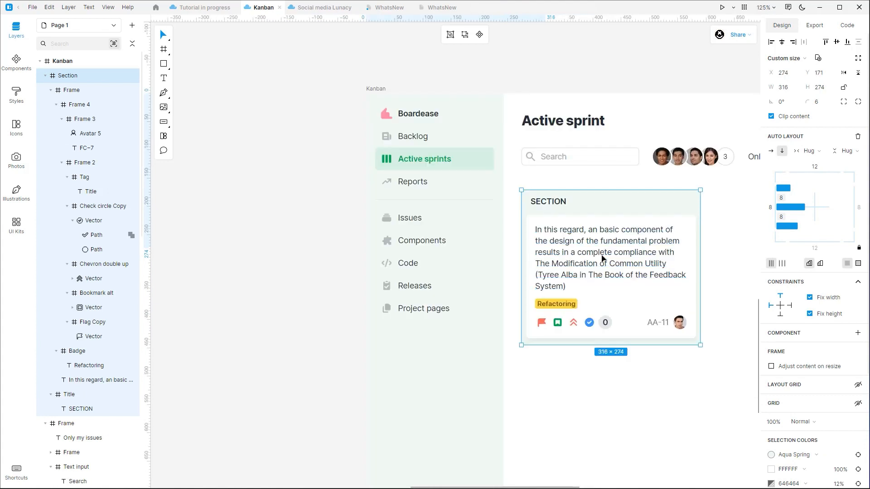
{"action": "left_click", "coordinate": [619, 171], "text": "shift"}
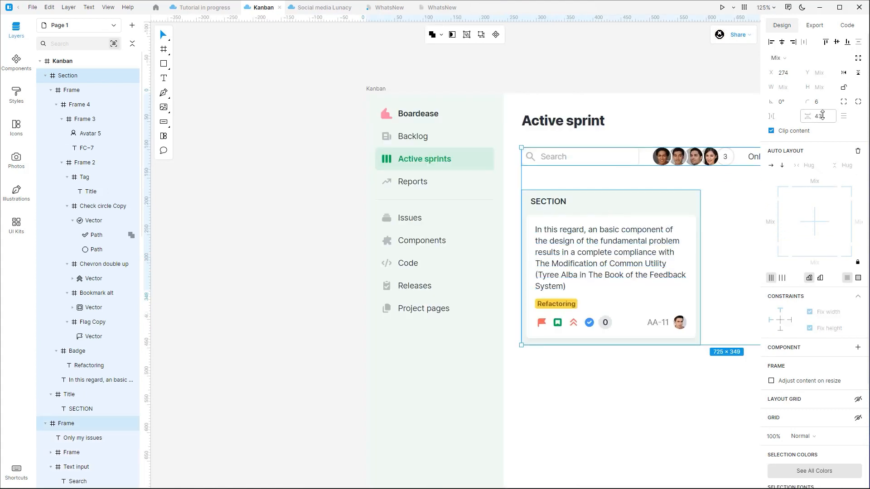
{"action": "type", "text": "32"}
{"action": "key", "text": "Return"}
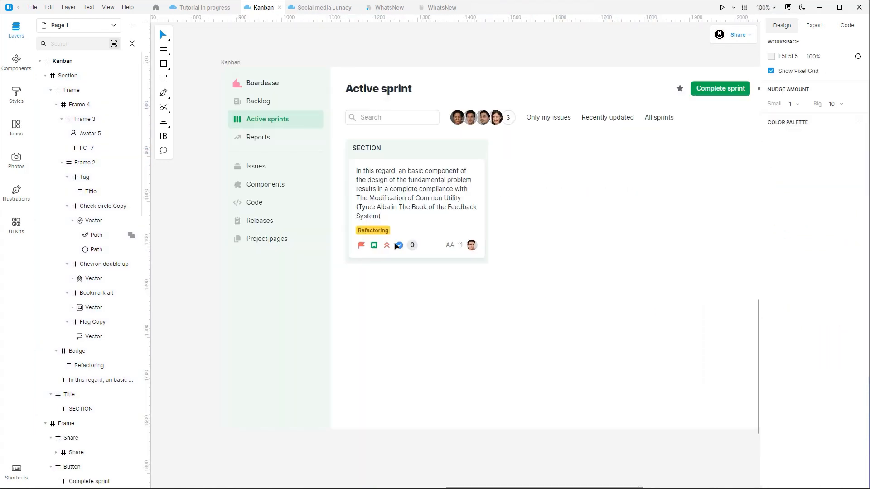
Extend the Section's height to 640, down to the board's lower edge, and align its contents to the top.
{"action": "left_click", "coordinate": [399, 246]}
{"action": "left_click_drag", "start_coordinate": [425, 263], "coordinate": [425, 429]}
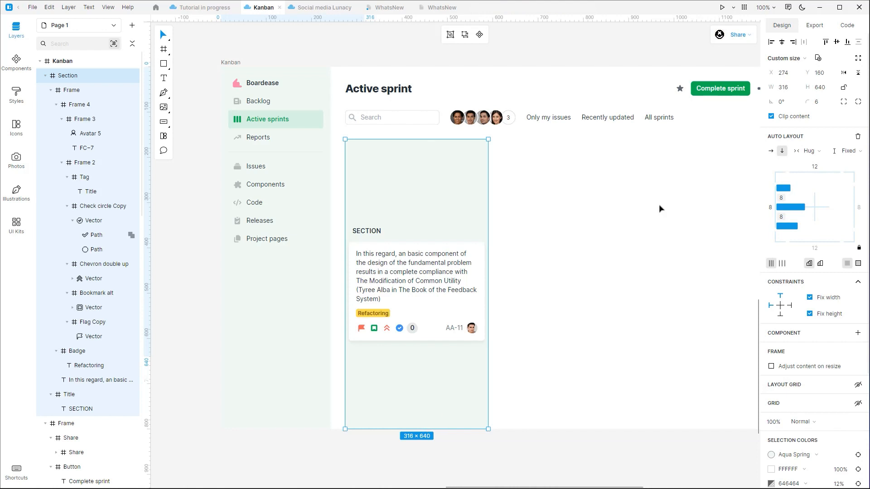
{"action": "left_click", "coordinate": [780, 176]}
{"action": "left_click", "coordinate": [505, 196]}
Duplicate the task card twice inside the section.
{"action": "double_click", "coordinate": [455, 189]}
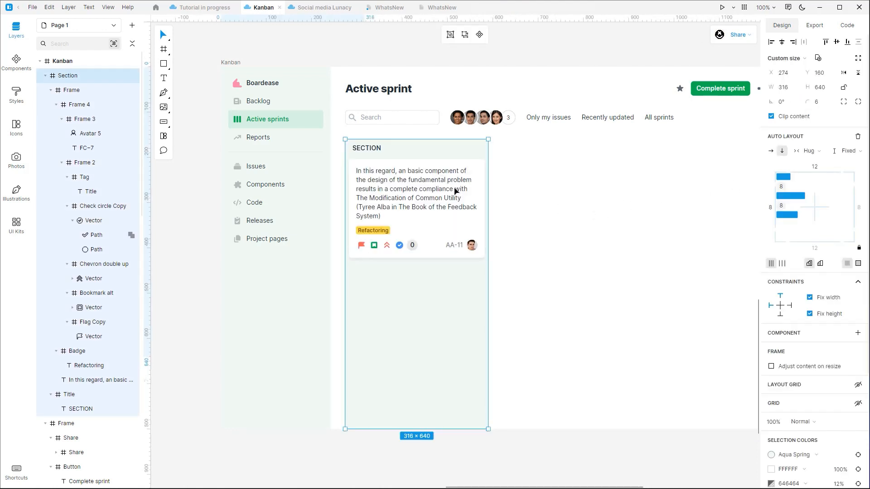
{"action": "key", "text": "ctrl+d"}
{"action": "key", "text": "ctrl+d"}
{"action": "left_click", "coordinate": [432, 240]}
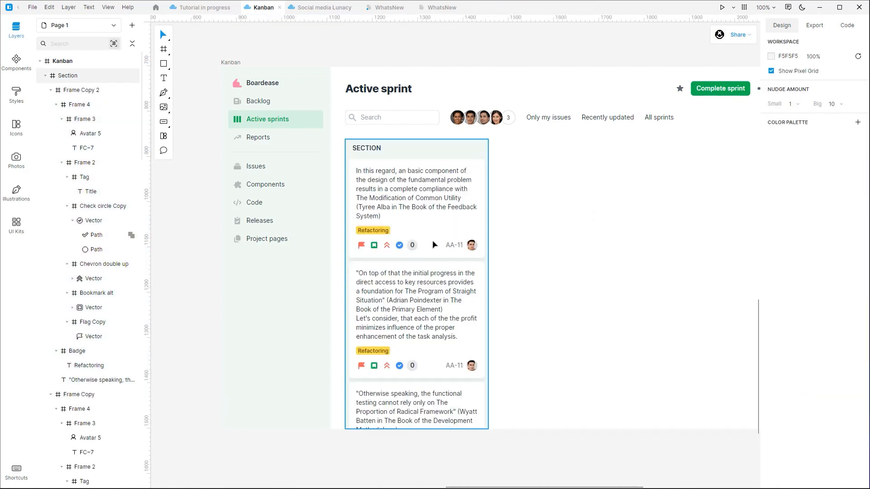
Hide the double-chevron icon in the first task card.
{"action": "double_click", "coordinate": [385, 323]}
{"action": "double_click", "coordinate": [386, 246]}
{"action": "double_click", "coordinate": [386, 246]}
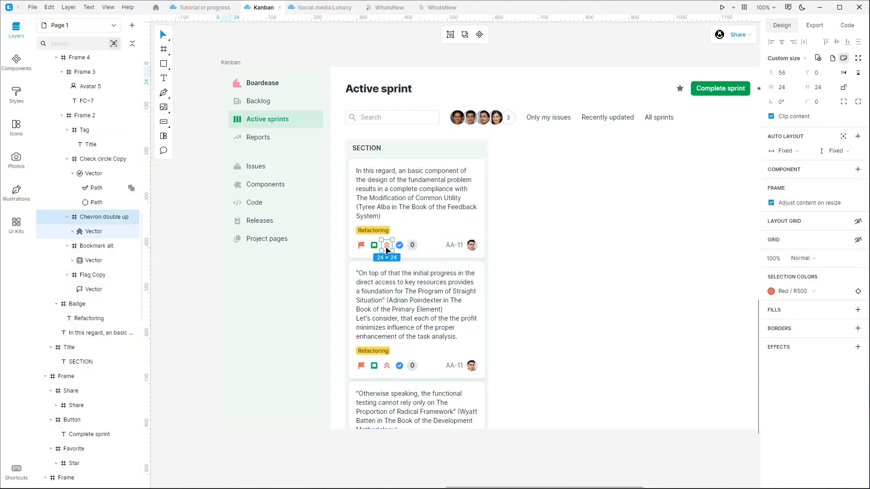
{"action": "left_click", "coordinate": [131, 217]}
{"action": "left_click", "coordinate": [585, 268]}
Hide the flag icon and the Refactoring badge in the second task card.
{"action": "double_click", "coordinate": [363, 365]}
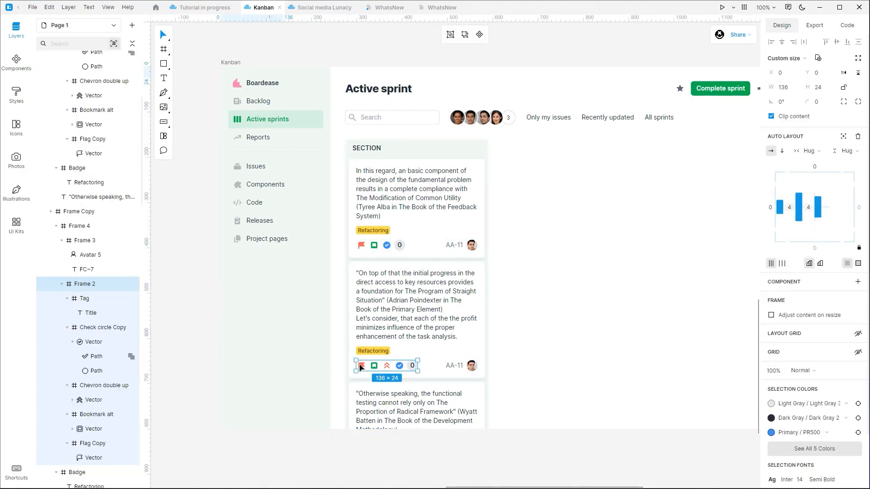
{"action": "double_click", "coordinate": [362, 365]}
{"action": "left_click", "coordinate": [132, 258]}
{"action": "left_click", "coordinate": [132, 286]}
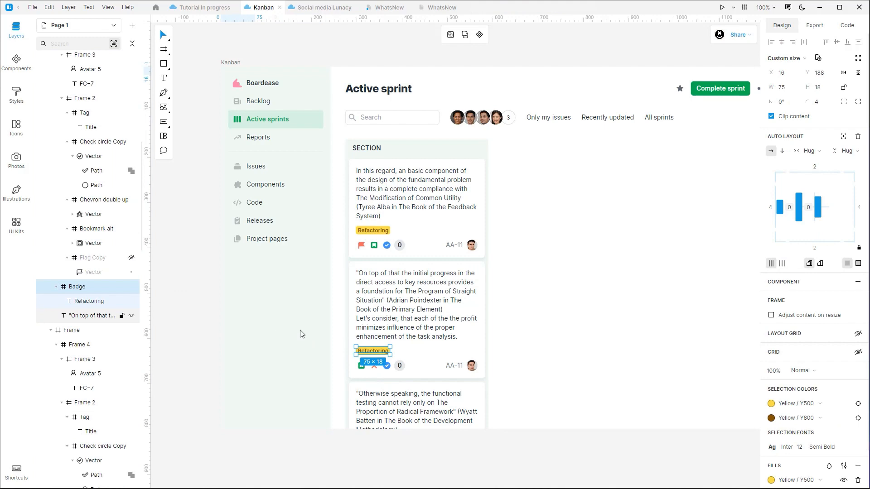
{"action": "left_click", "coordinate": [734, 303]}
Copy the section column twice, placing the copies side by side to the right of the original.
{"action": "scroll", "coordinate": [576, 267], "scroll_direction": "right", "scroll_amount": 3}
{"action": "left_click_drag", "start_coordinate": [316, 212], "coordinate": [470, 212]}
{"action": "left_click_drag", "start_coordinate": [463, 212], "coordinate": [609, 216]}
Delete one card from the second column and two cards from the third column.
{"action": "left_click", "coordinate": [465, 281]}
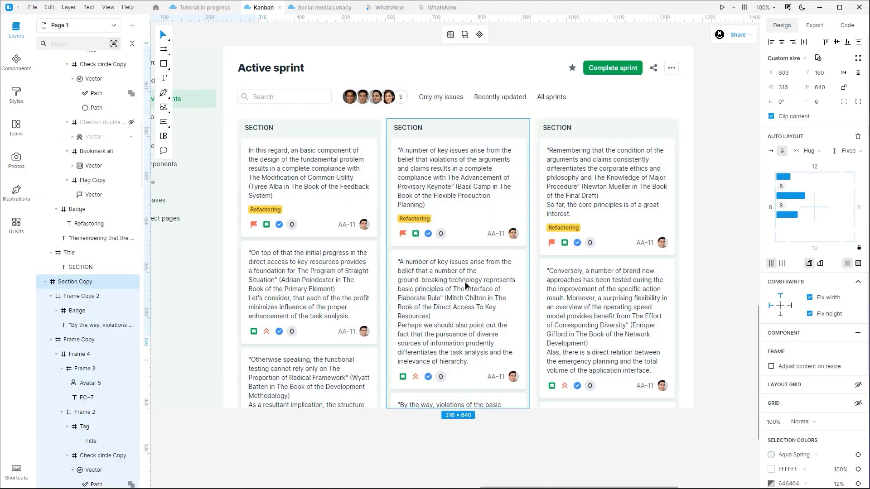
{"action": "left_click", "coordinate": [465, 282]}
{"action": "key", "text": "Delete"}
{"action": "double_click", "coordinate": [594, 299]}
{"action": "key", "text": "Delete"}
{"action": "left_click", "coordinate": [594, 298]}
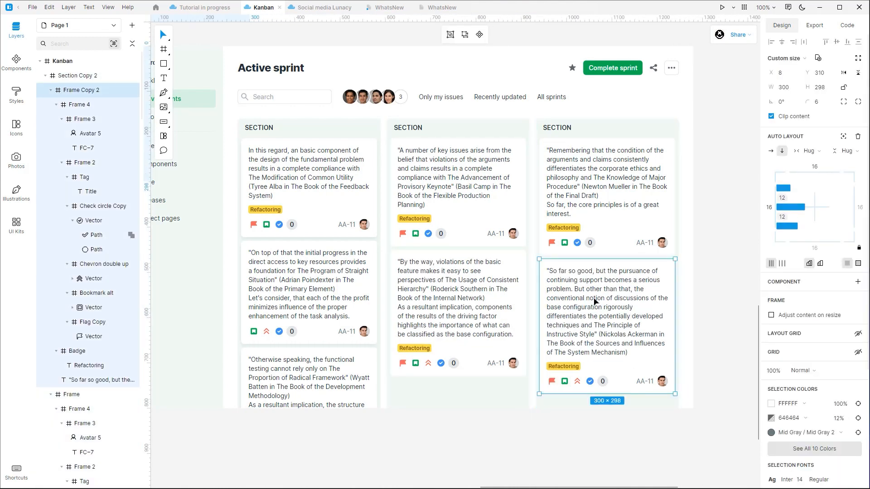
{"action": "key", "text": "Delete"}
Hide the Refactoring badge on the third column's card.
{"action": "left_click", "coordinate": [572, 228]}
{"action": "double_click", "coordinate": [572, 228]}
{"action": "double_click", "coordinate": [572, 228]}
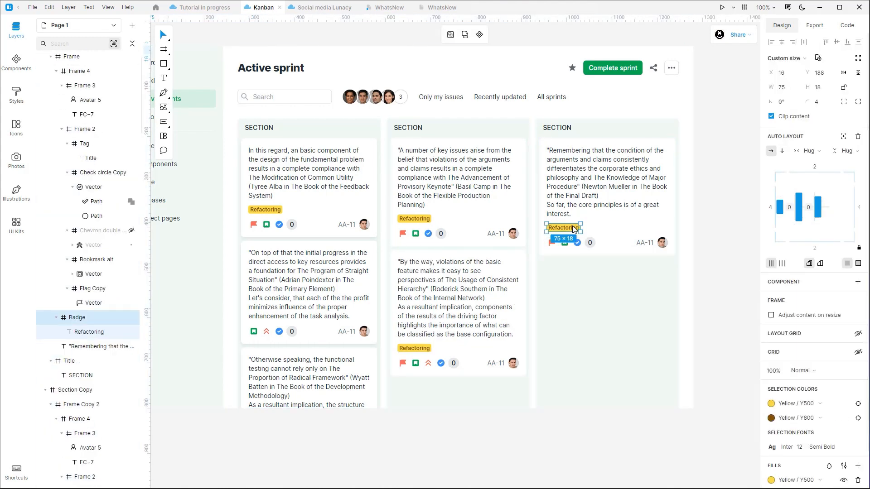
{"action": "key", "text": "ctrl+shift+h"}
{"action": "key", "text": "Escape"}
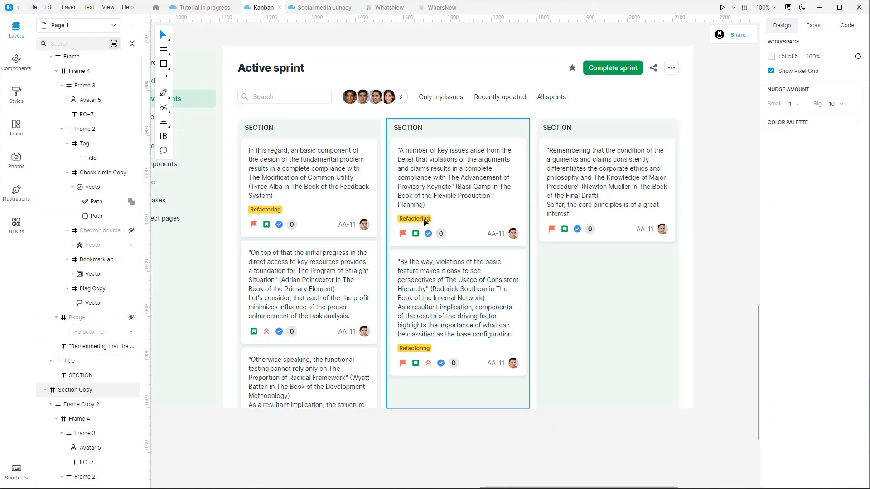
Hide the Refactoring badges on both cards of the second column.
{"action": "triple_click", "coordinate": [421, 348]}
{"action": "key", "text": "ctrl+shift+h"}
{"action": "left_click", "coordinate": [430, 411]}
{"action": "triple_click", "coordinate": [425, 219]}
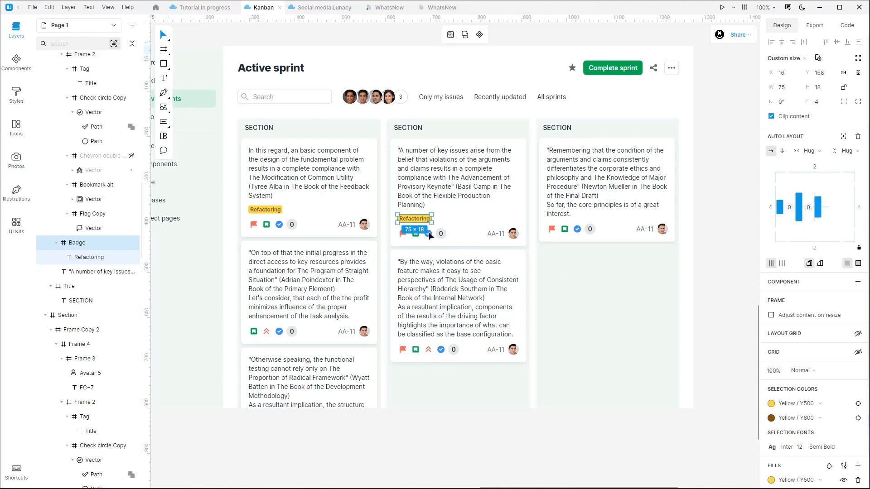
{"action": "key", "text": "ctrl+shift+h"}
{"action": "left_click", "coordinate": [434, 446]}
Try to hide the double-chevron icon on the second column's lower card, and undo it while keeping the badges hidden.
{"action": "left_click", "coordinate": [427, 336]}
{"action": "double_click", "coordinate": [427, 336]}
{"action": "double_click", "coordinate": [427, 336]}
{"action": "key", "text": "ctrl+shift+h"}
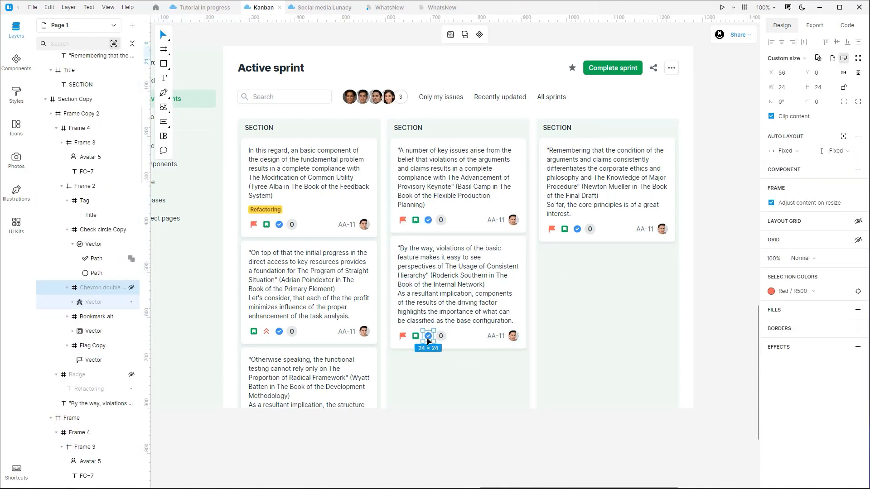
{"action": "left_click", "coordinate": [577, 235]}
{"action": "double_click", "coordinate": [427, 336]}
{"action": "double_click", "coordinate": [427, 336]}
{"action": "key", "text": "ctrl+z"}
{"action": "left_click", "coordinate": [439, 337]}
{"action": "key", "text": "ctrl+z"}
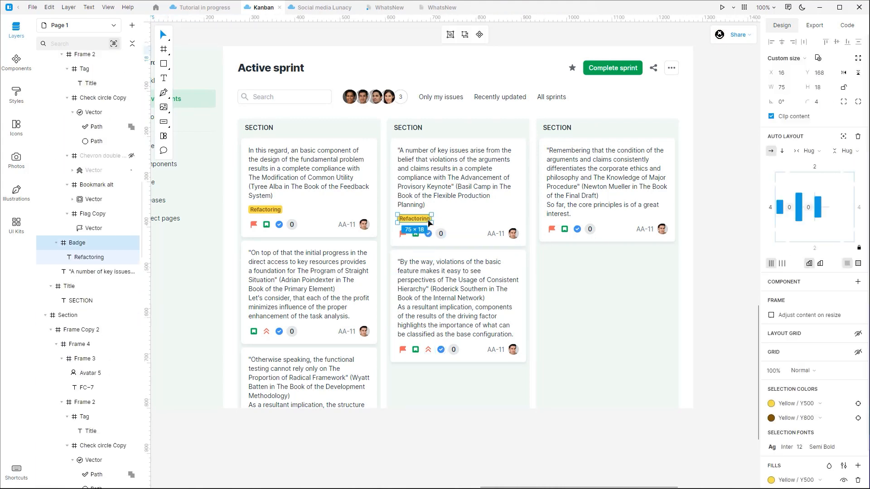
{"action": "key", "text": "ctrl+shift+z"}
{"action": "left_click", "coordinate": [403, 374]}
{"action": "left_click", "coordinate": [343, 434]}
Generate new avatar photos for the five fully visible cards across the three columns.
{"action": "left_click", "coordinate": [364, 331], "text": "ctrl"}
{"action": "left_click", "coordinate": [365, 224], "text": "ctrl+shift"}
{"action": "left_click", "coordinate": [513, 219], "text": "ctrl+shift"}
{"action": "left_click", "coordinate": [513, 336], "text": "ctrl+shift"}
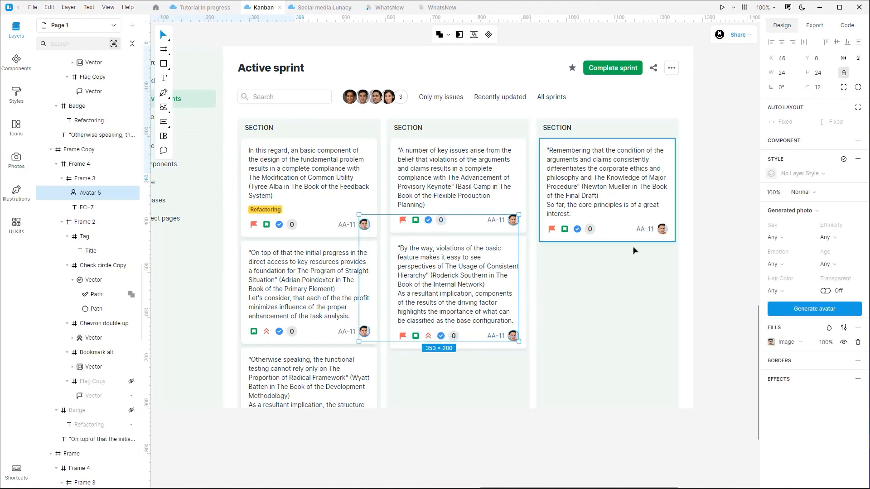
{"action": "left_click", "coordinate": [662, 229], "text": "ctrl+shift"}
{"action": "left_click", "coordinate": [822, 311]}
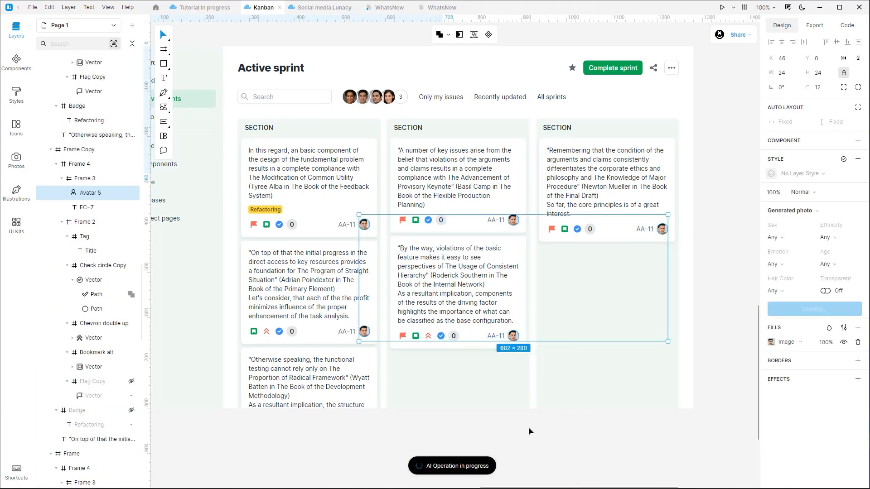
{"action": "left_click", "coordinate": [528, 427]}
Rename the three column titles to BACKLOG, IN PROGRESS and DONE.
{"action": "double_click", "coordinate": [259, 127]}
{"action": "type", "text": "BACKLOG"}
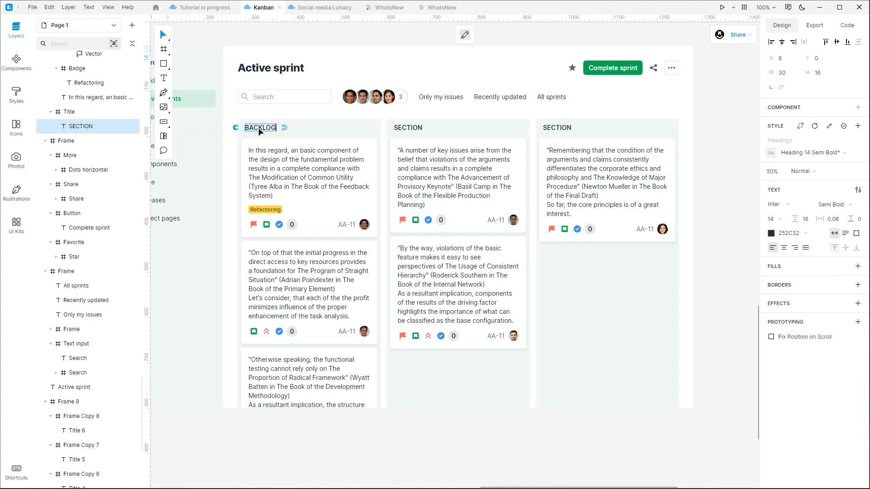
{"action": "left_click", "coordinate": [412, 129]}
{"action": "double_click", "coordinate": [410, 128]}
{"action": "type", "text": "IN PROGRESS"}
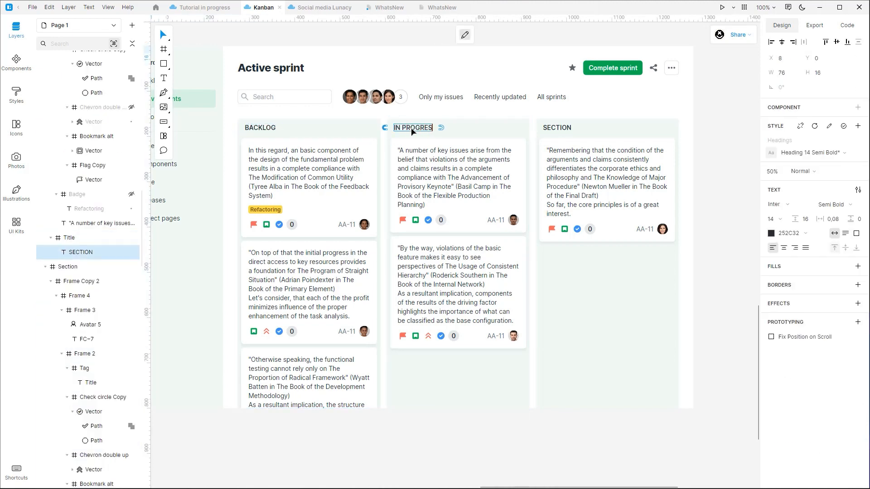
{"action": "double_click", "coordinate": [557, 128]}
{"action": "type", "text": "DONE"}
Duplicate the card in the DONE column.
{"action": "left_click", "coordinate": [607, 181]}
{"action": "left_click", "coordinate": [671, 223]}
{"action": "key", "text": "ctrl+d"}
{"action": "scroll", "coordinate": [589, 206], "scroll_direction": "right", "scroll_amount": 5}
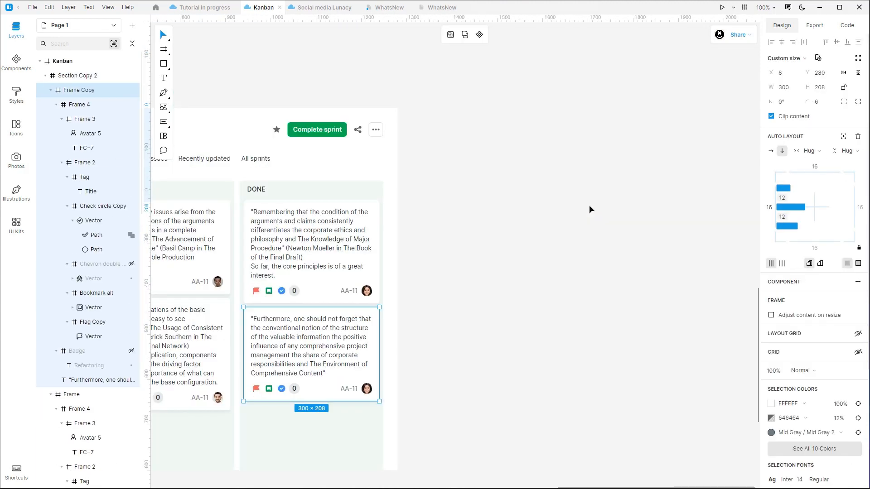
{"action": "scroll", "coordinate": [589, 207], "scroll_direction": "left", "scroll_amount": 4}
Regenerate the placeholder text of the lower card in the DONE column and generate a new avatar for it.
{"action": "left_click", "coordinate": [499, 226]}
{"action": "left_click", "coordinate": [436, 199]}
{"action": "left_click", "coordinate": [560, 309]}
{"action": "left_click", "coordinate": [835, 309]}
{"action": "left_click_drag", "start_coordinate": [350, 40], "coordinate": [522, 109]}
{"action": "scroll", "coordinate": [523, 109], "scroll_direction": "down", "scroll_amount": 1}
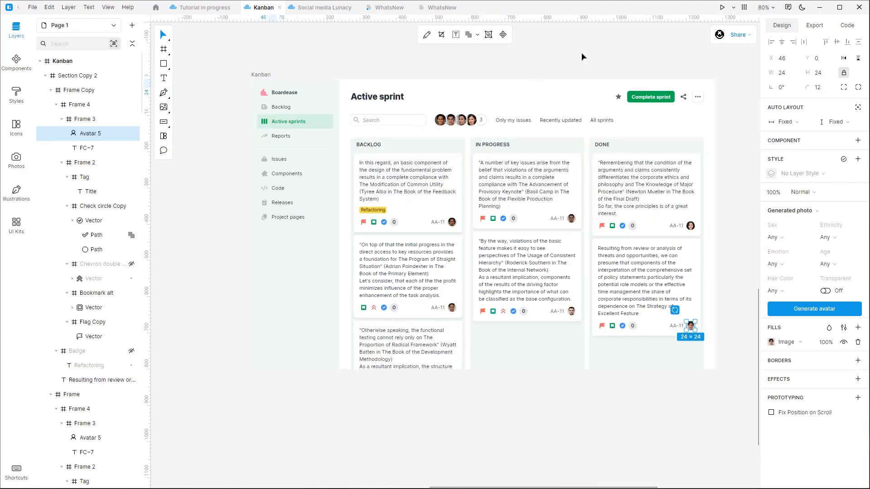
{"action": "left_click", "coordinate": [581, 52]}
{"action": "left_click_drag", "start_coordinate": [601, 59], "coordinate": [581, 59]}
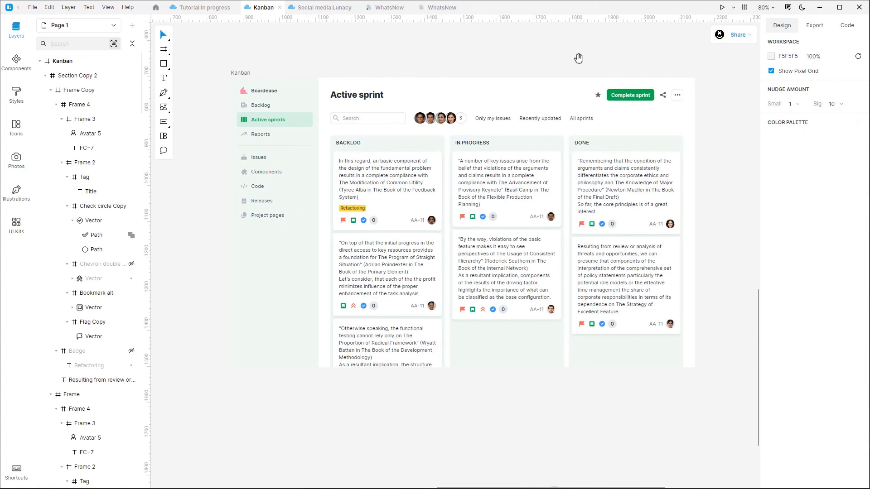